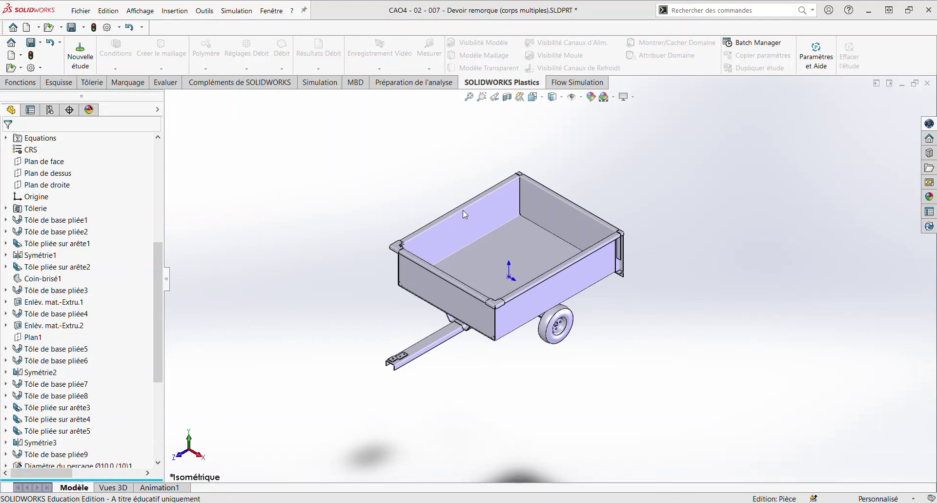
- Scroll to the top of the tree and select the 16-body weldment cut list, viewing its options
click(6, 209)
scroll(58, 216, up, 7)
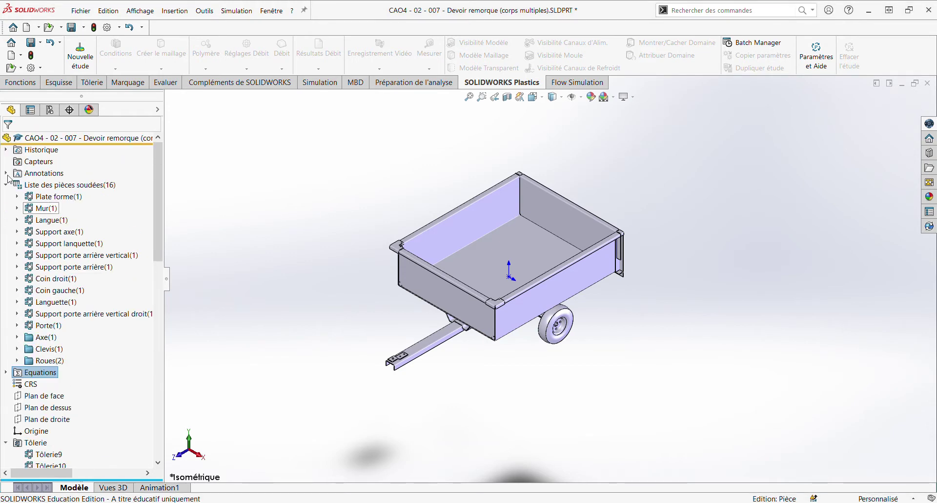
click(46, 185)
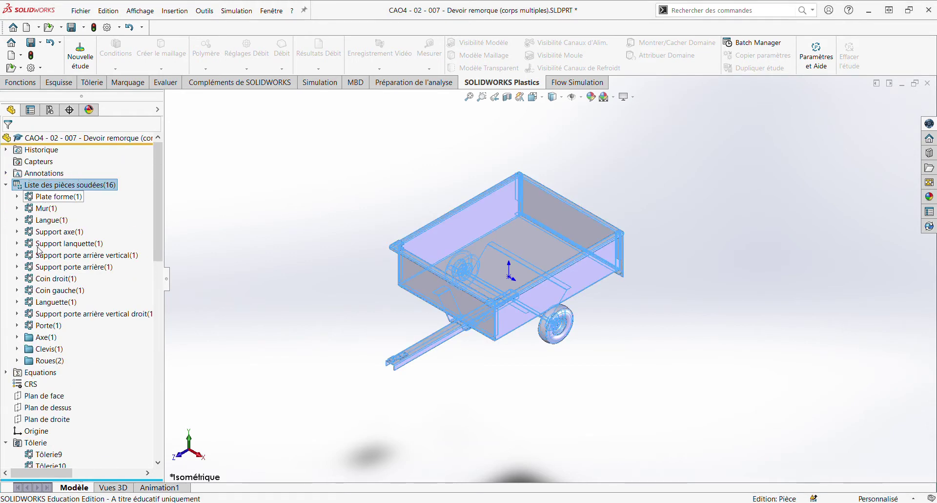
click(312, 267)
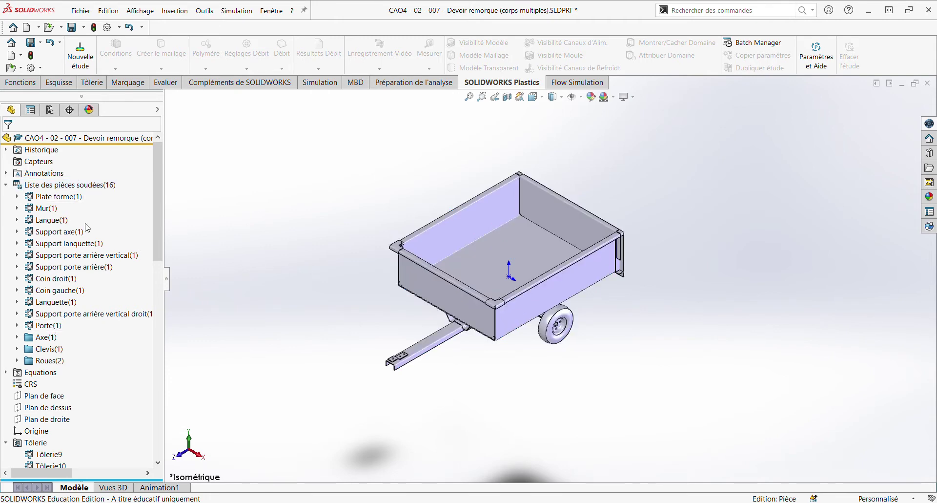
right_click(71, 185)
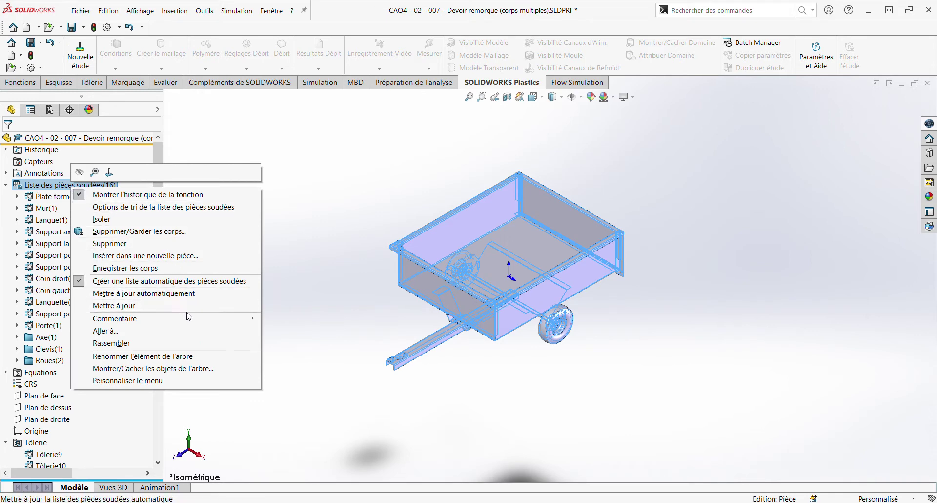
mouse_move(115, 318)
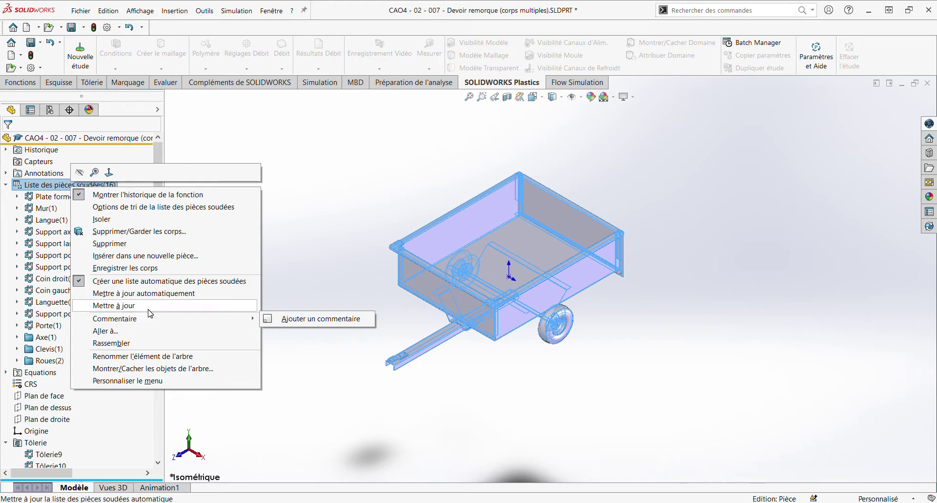
click(362, 208)
click(363, 208)
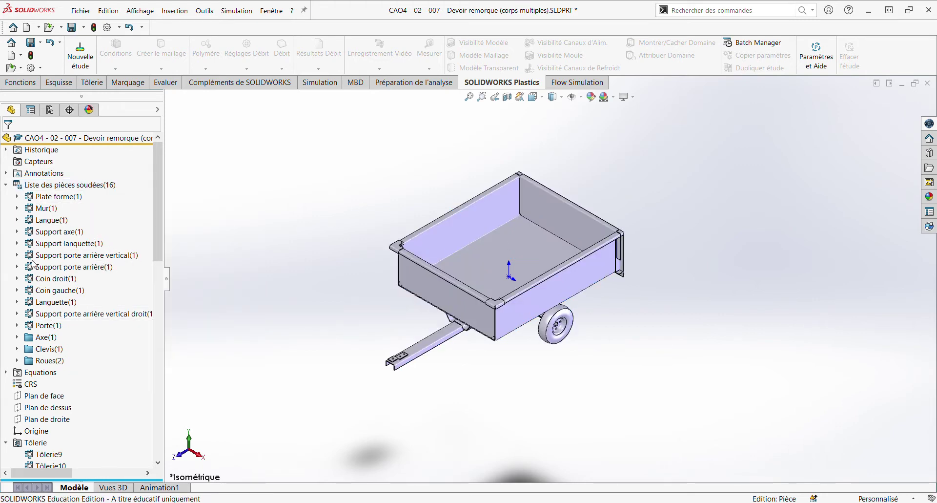
- Expand the Porte, Axe, Clevis and Roues cut-list folders, then collapse Porte and Axe
click(17, 325)
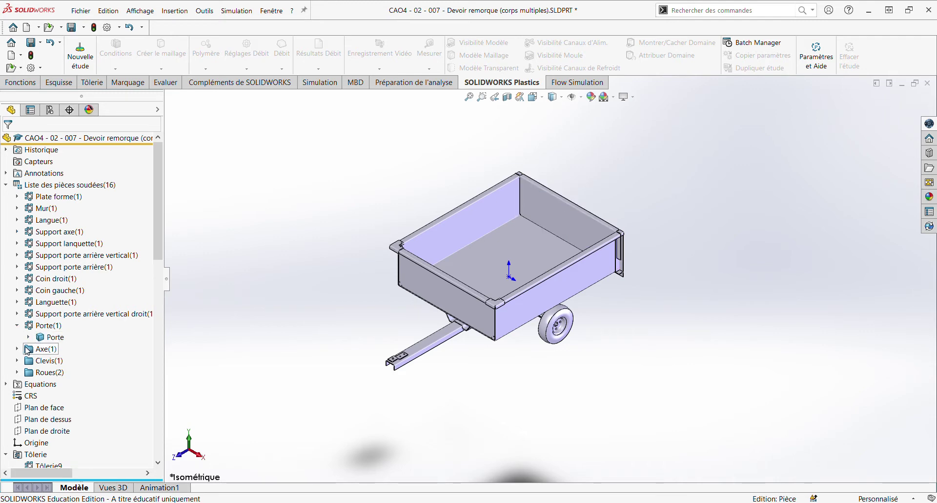
click(41, 326)
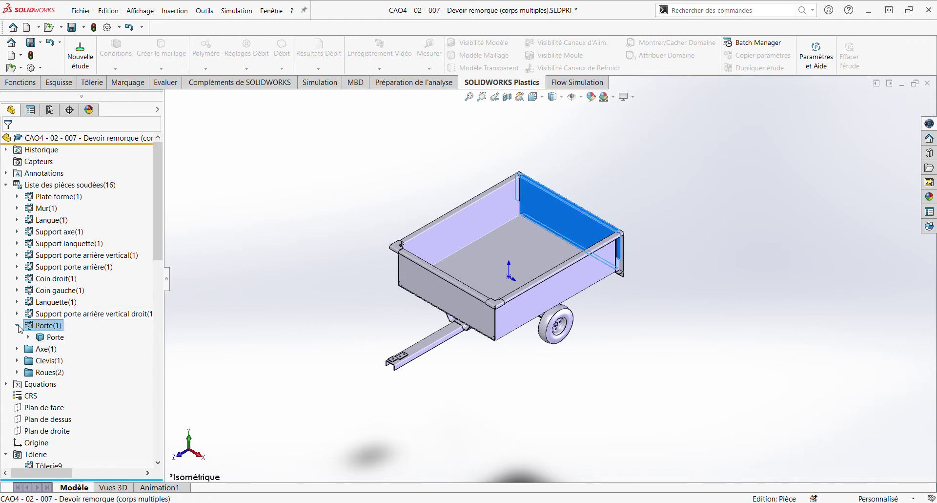
click(18, 326)
click(17, 337)
click(17, 361)
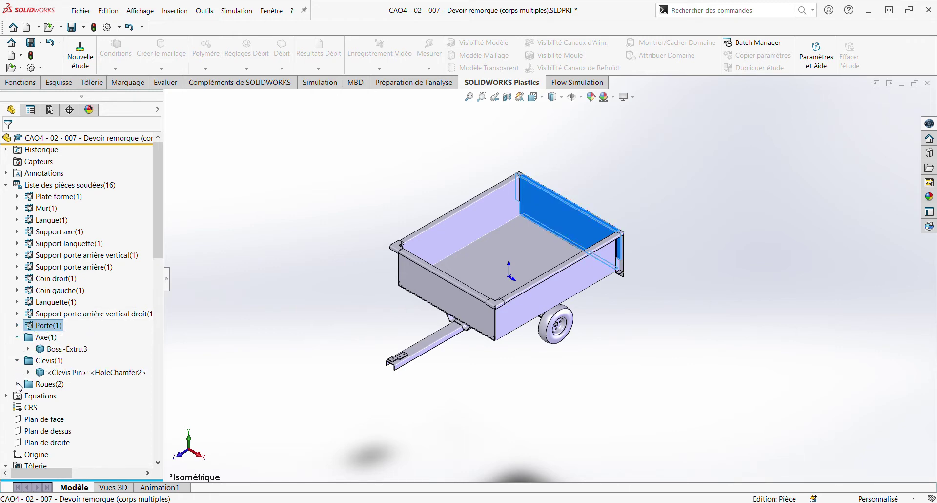
click(18, 383)
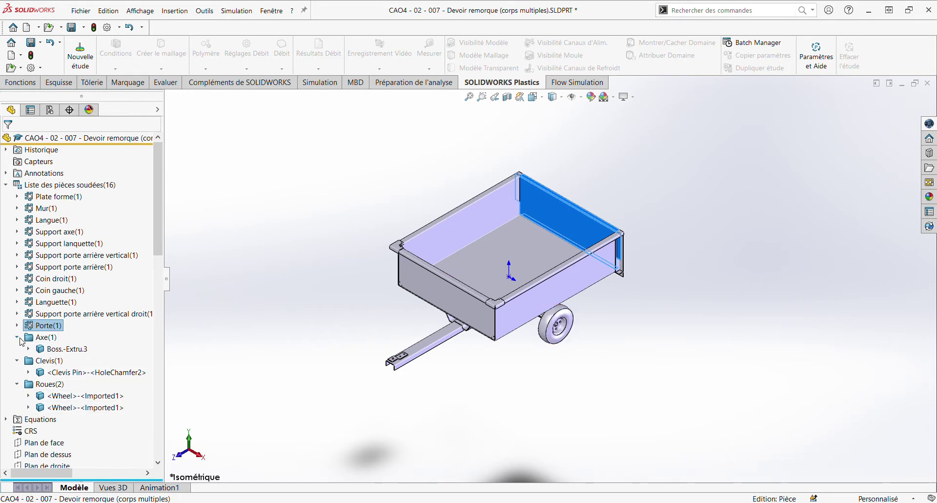
click(20, 337)
click(197, 281)
- Scroll through the expanded cut list to see the Clevis Pin and Wheel bodies, then dismiss the cut-list options
scroll(90, 272, down, 5)
scroll(118, 315, down, 5)
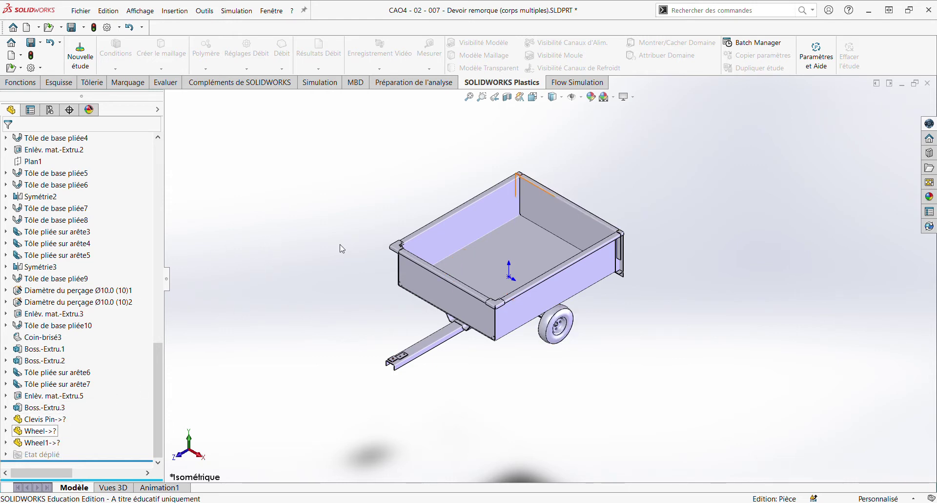
scroll(573, 195, down, 2)
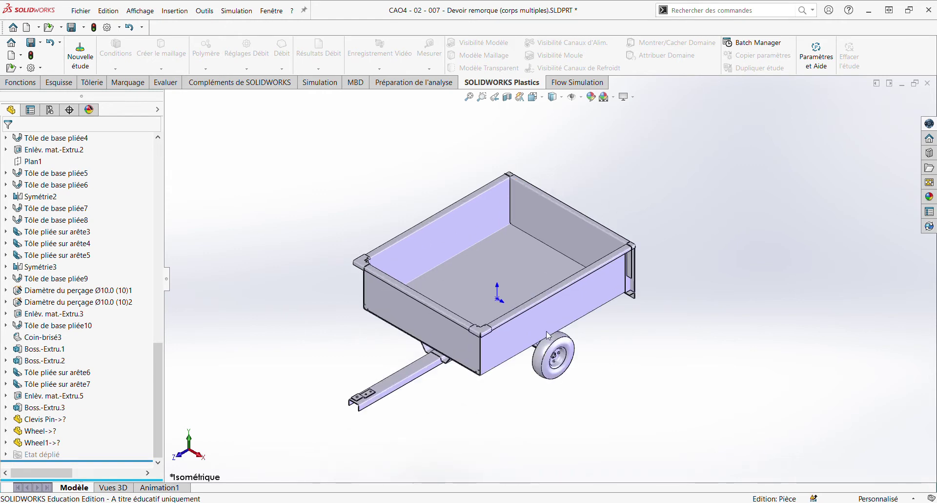
scroll(119, 162, up, 10)
scroll(119, 162, up, 10)
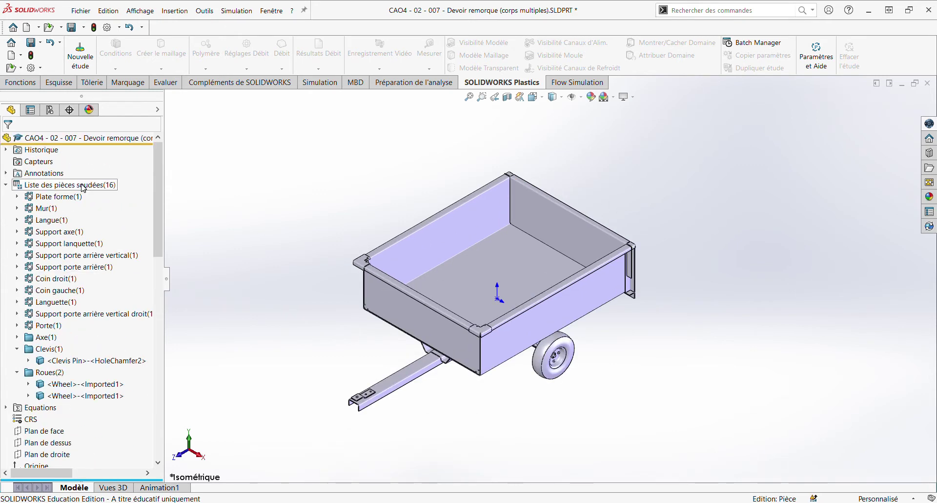
right_click(84, 185)
click(363, 162)
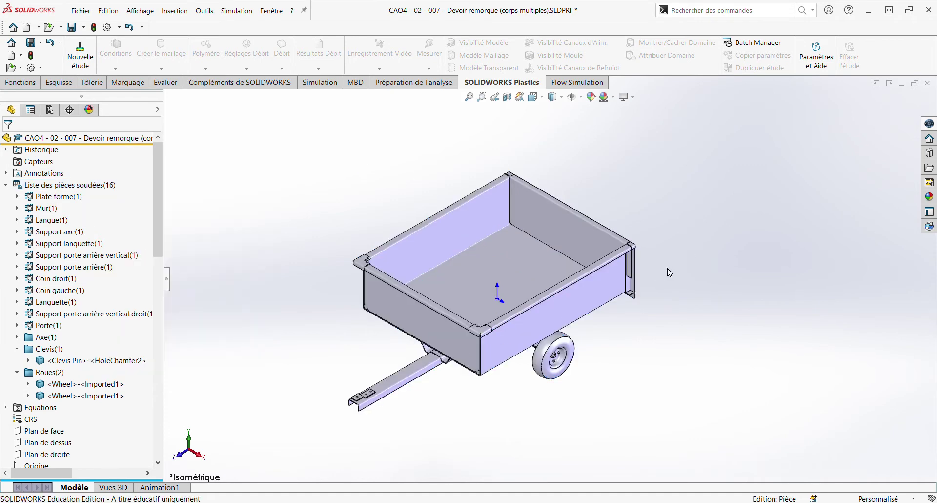
- Start an exploded view from Insertion and select the drawbar bracket, frame rail and slanted bracket
click(176, 11)
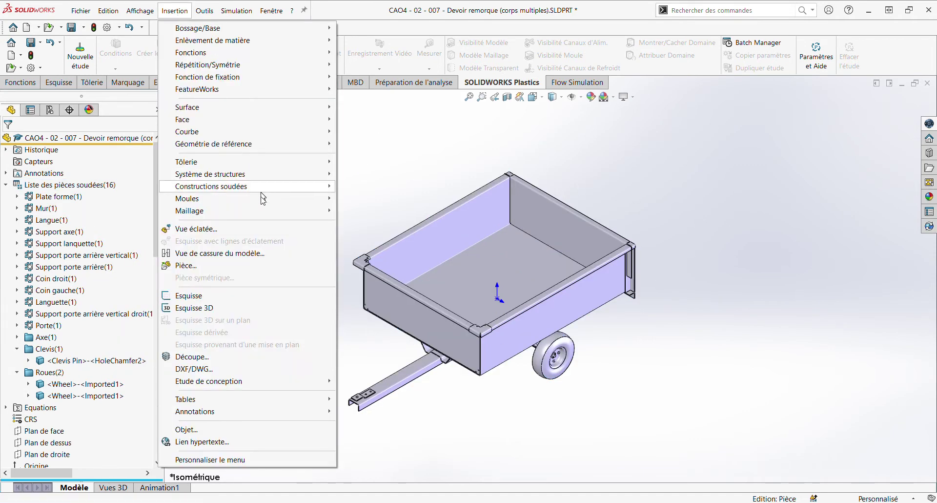
click(247, 228)
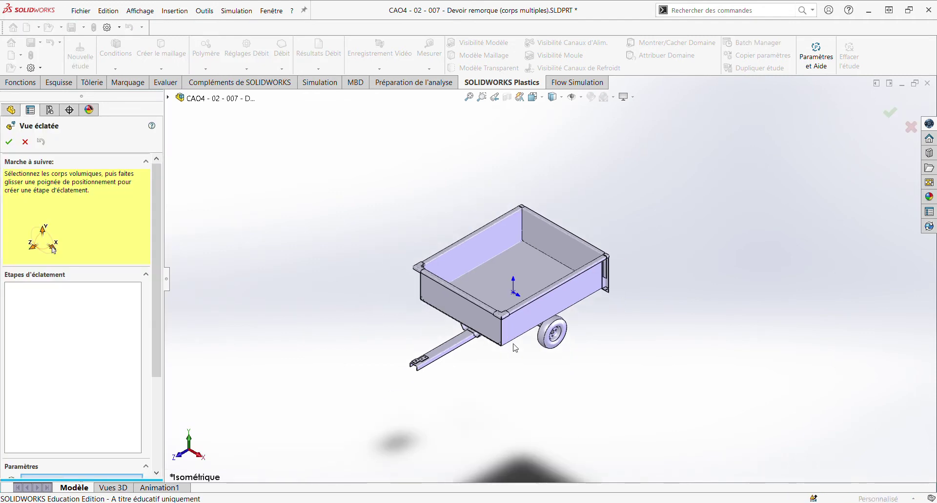
key(Up)
key(Up)
key(Up)
key(Up)
scroll(518, 312, down, 2)
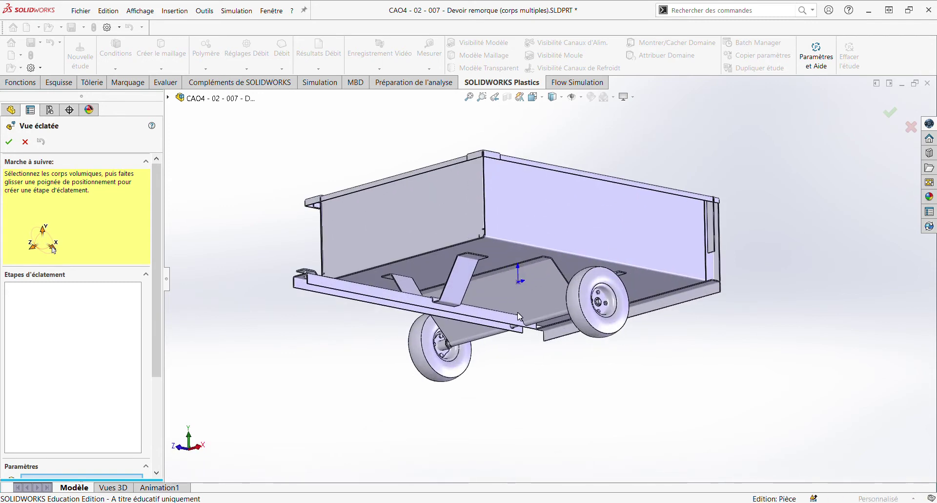
scroll(498, 300, down, 2)
scroll(254, 244, down, 4)
scroll(254, 244, down, 2)
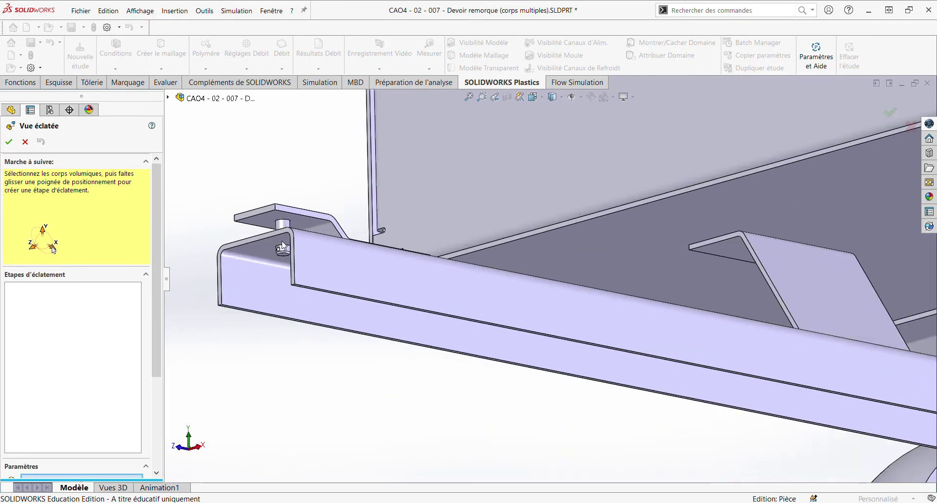
click(318, 222)
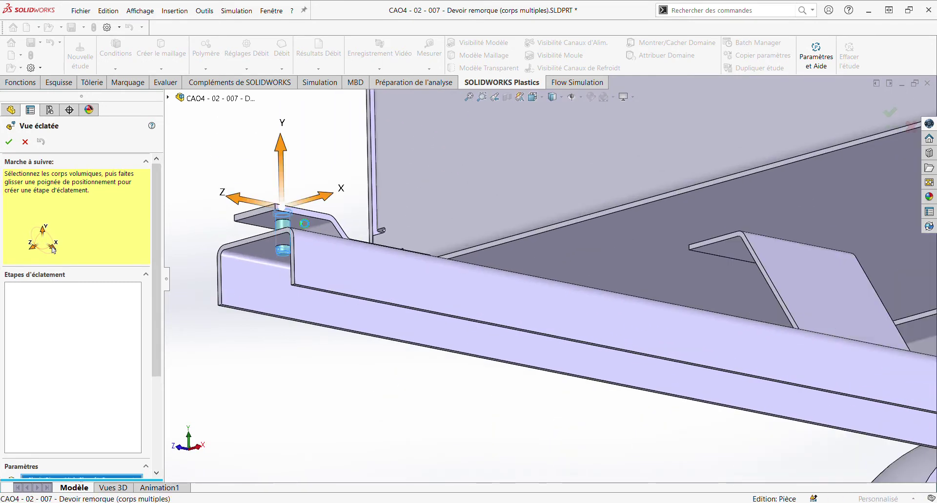
click(335, 268)
click(815, 334)
- Add the triangular plate, wheel axle and both wheels to the selection, then return to isometric
scroll(832, 347, up, 3)
scroll(833, 348, up, 2)
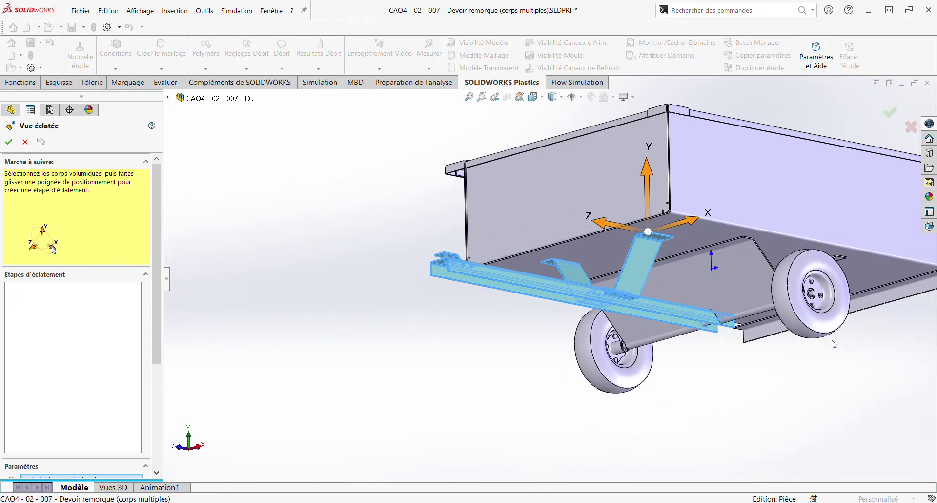
scroll(701, 269, down, 4)
click(471, 262)
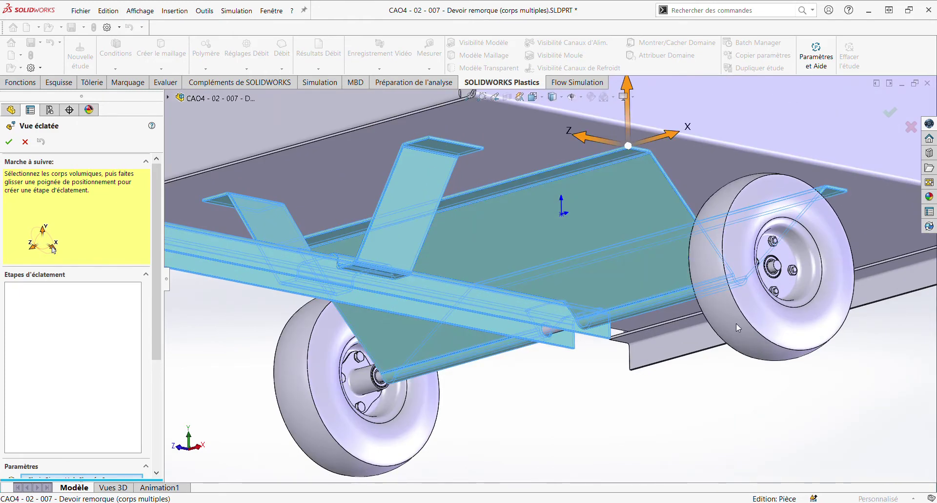
scroll(776, 276, down, 3)
click(713, 262)
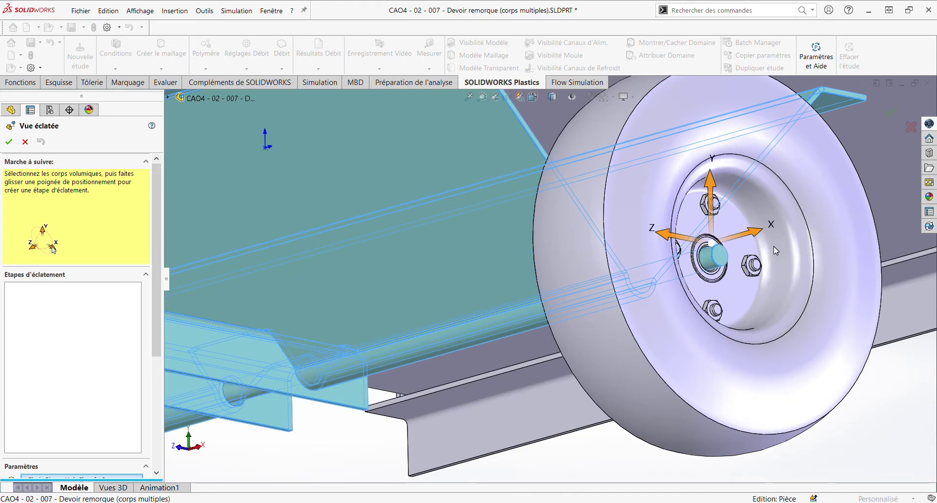
click(786, 227)
scroll(576, 299, up, 3)
middle_drag(576, 299, 380, 366)
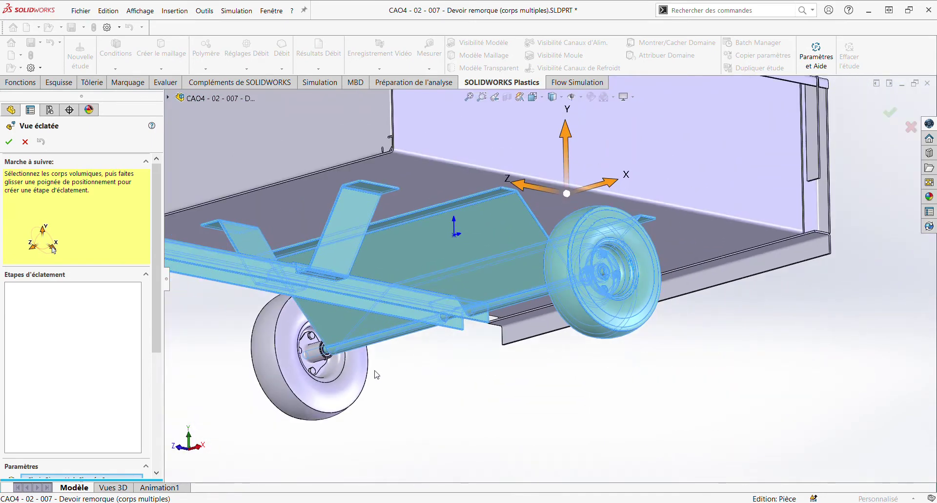
scroll(380, 366, down, 3)
click(381, 366)
scroll(502, 295, up, 3)
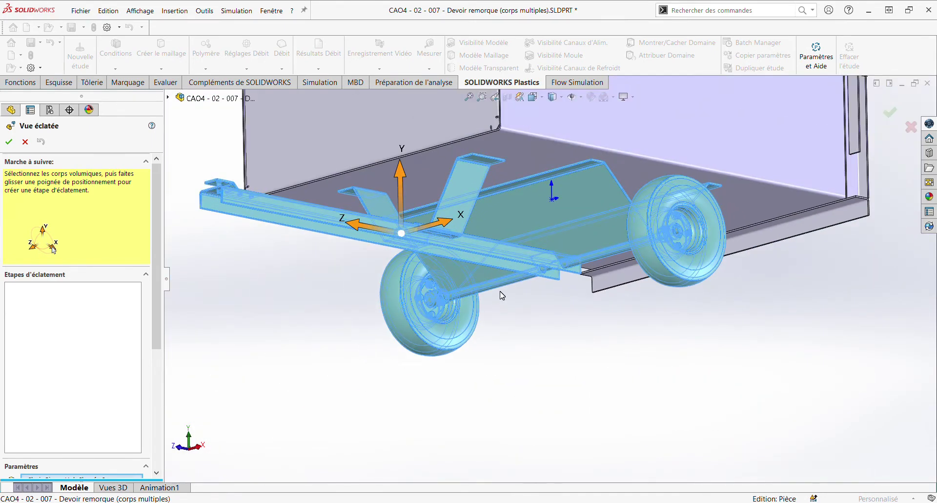
key(ctrl+7)
scroll(500, 290, up, 2)
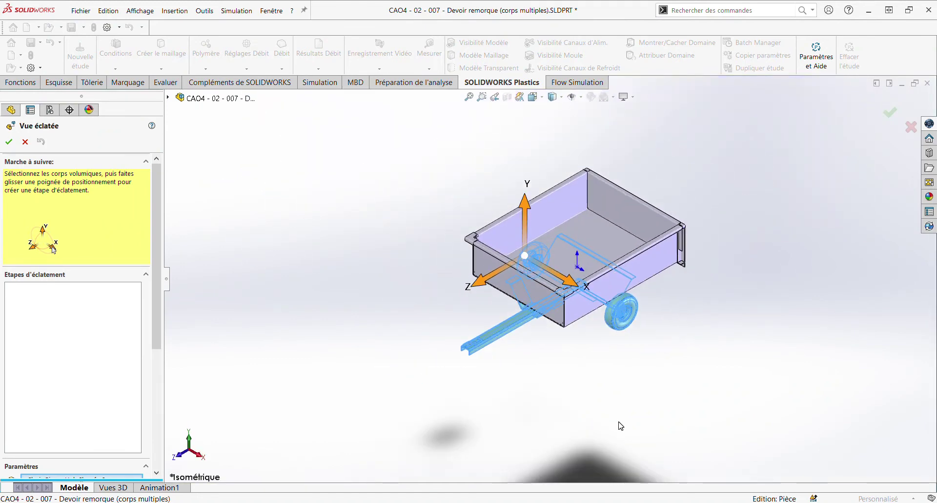
- Drag the running-gear bodies down along Y, separating them from the box as Explode Step 1
drag(523, 209, 512, 387)
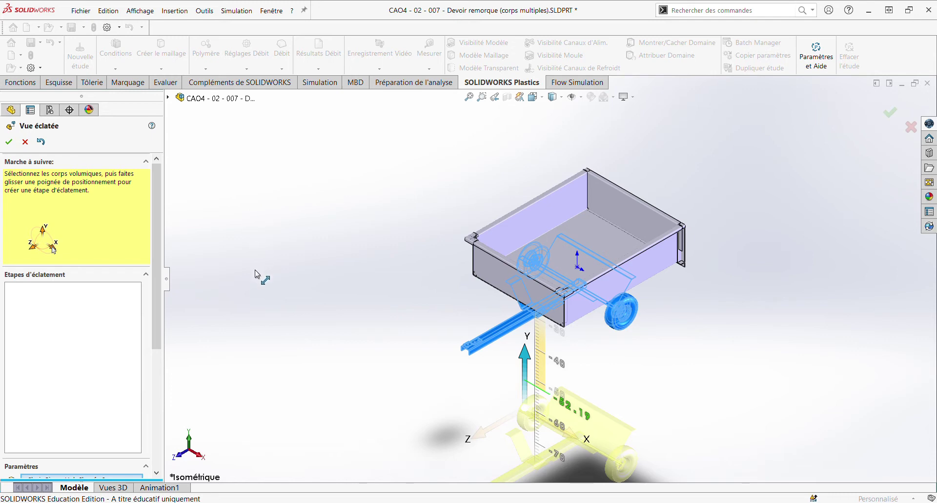
drag(185, 294, 132, 321)
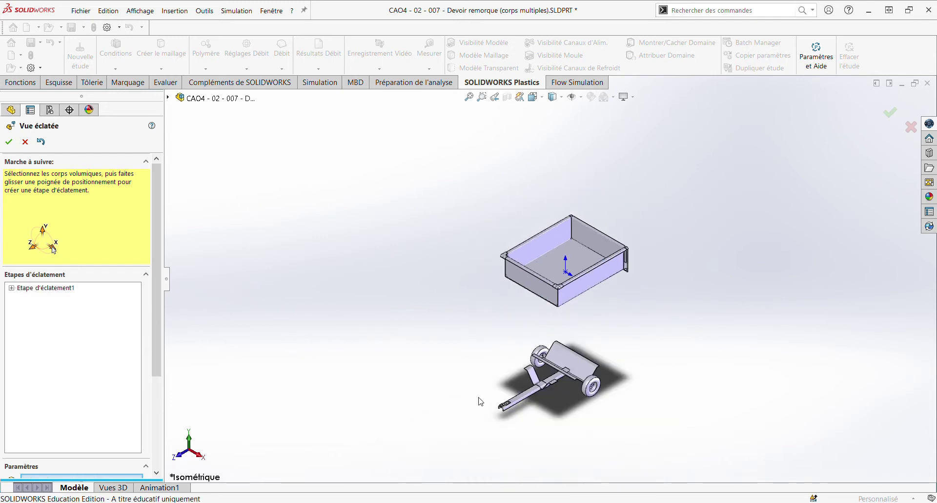
scroll(565, 308, down, 3)
scroll(573, 310, down, 2)
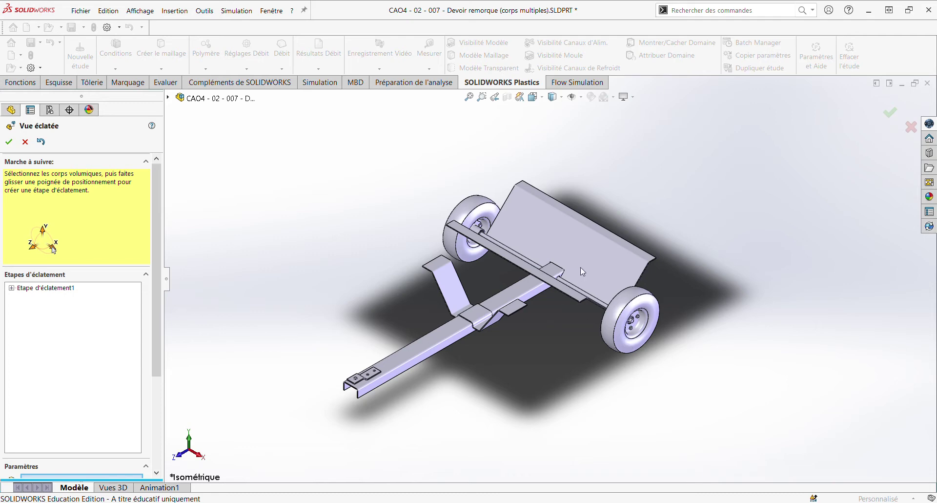
- Slide the rear wheel, the other wheel and the axle outward along X as separate steps
scroll(646, 314, down, 2)
click(650, 315)
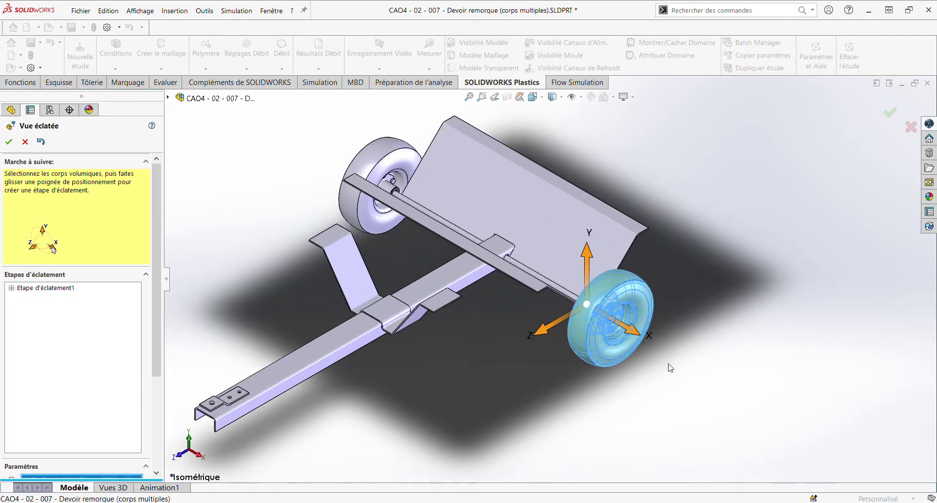
drag(641, 336, 733, 399)
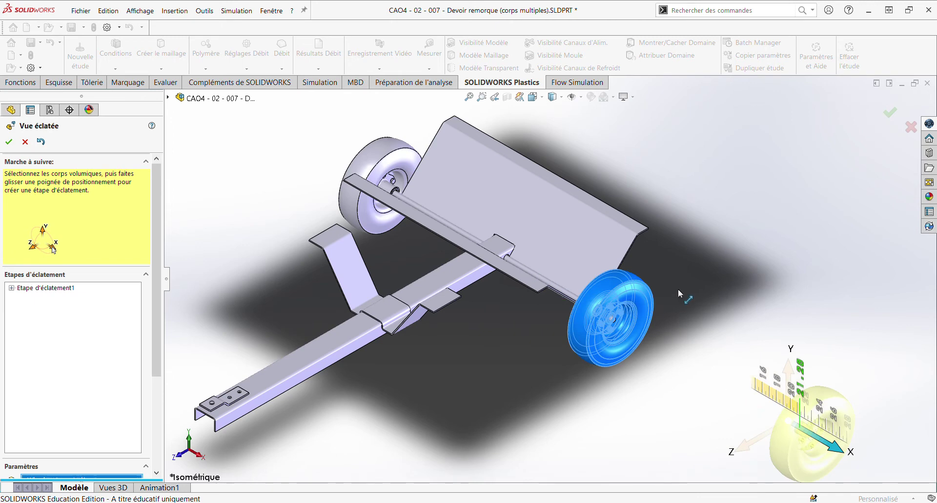
scroll(566, 249, up, 2)
click(468, 228)
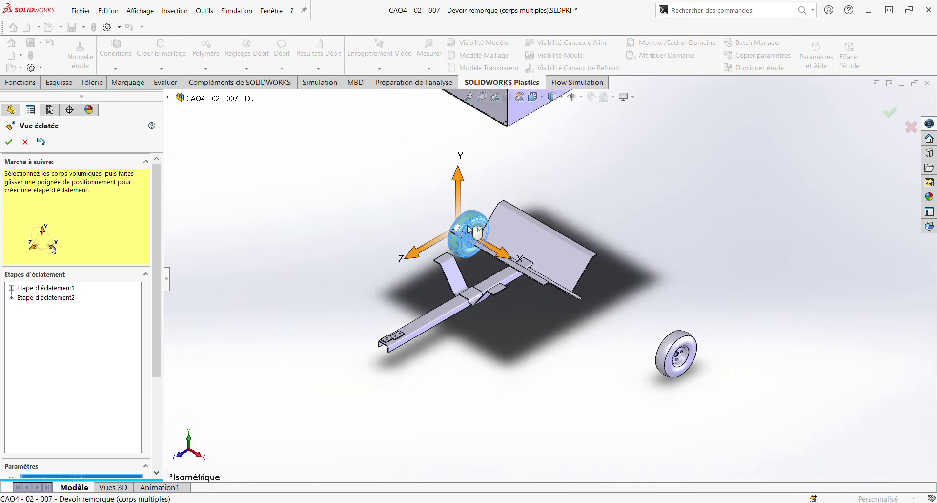
drag(500, 254, 432, 237)
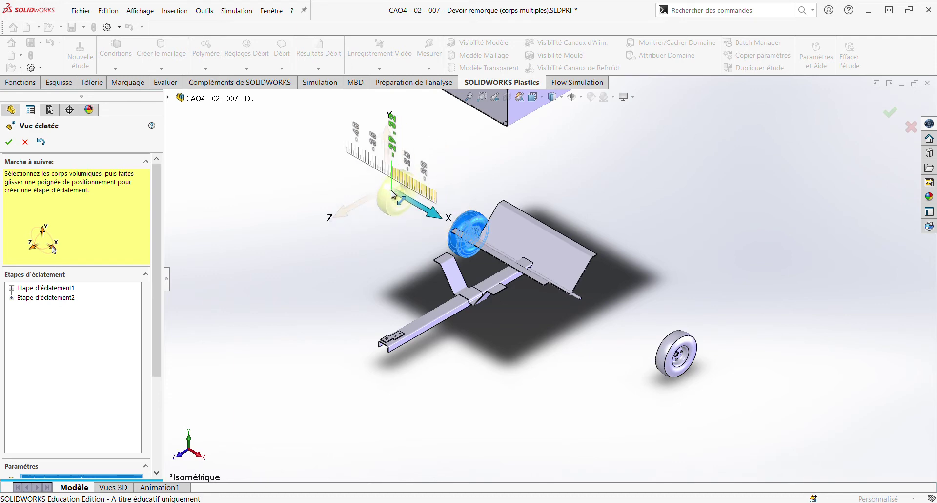
drag(584, 307, 718, 392)
click(578, 298)
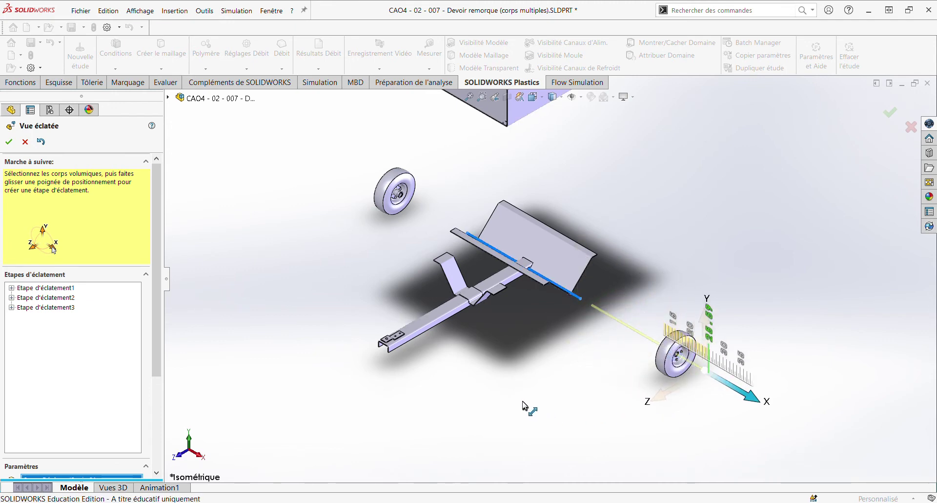
drag(522, 405, 523, 405)
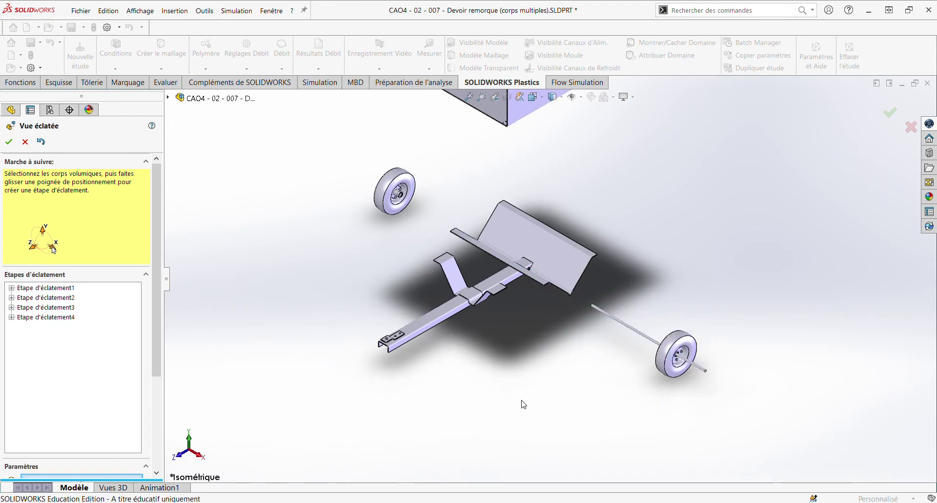
- Lift the bent top plate and the drawbar bracket upward along Y as separate steps
click(560, 273)
drag(544, 233, 545, 195)
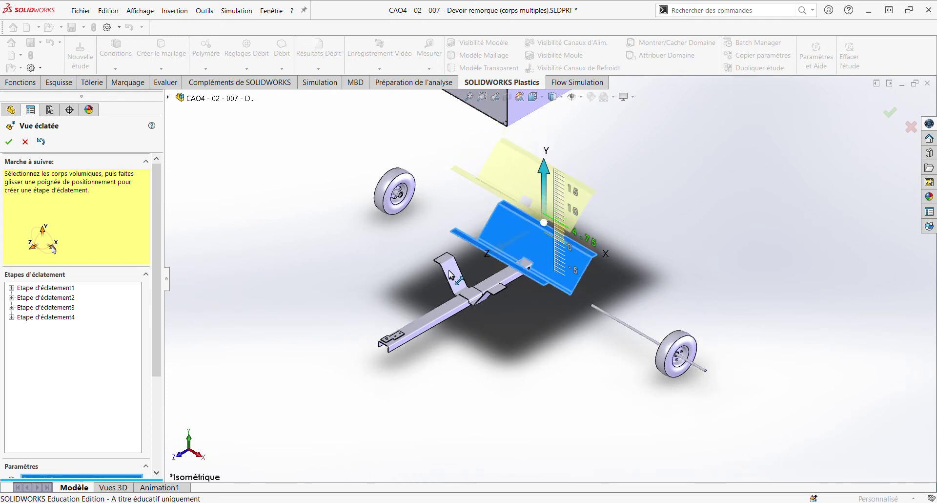
click(484, 288)
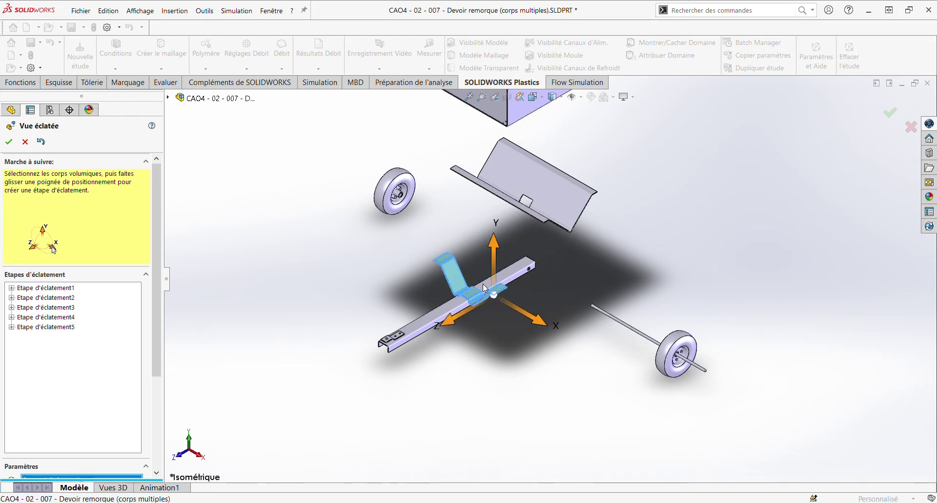
drag(496, 250, 493, 242)
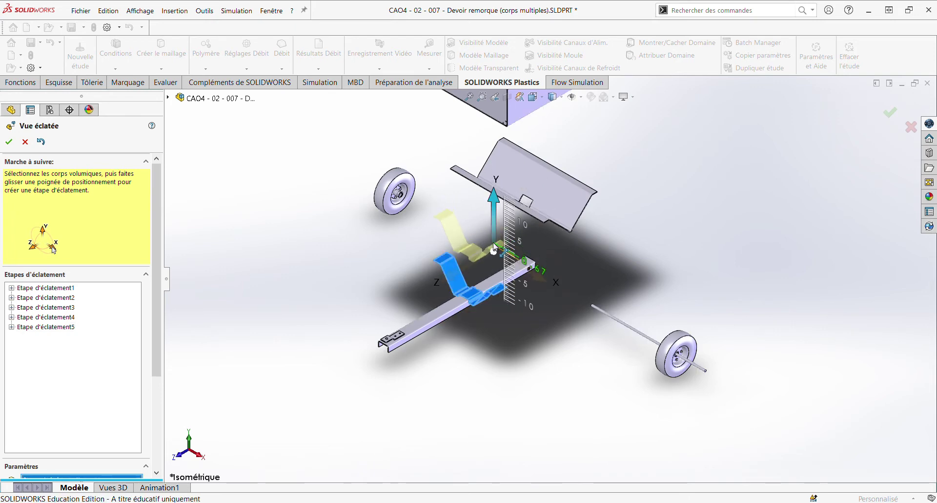
click(391, 351)
scroll(391, 350, down, 8)
click(475, 315)
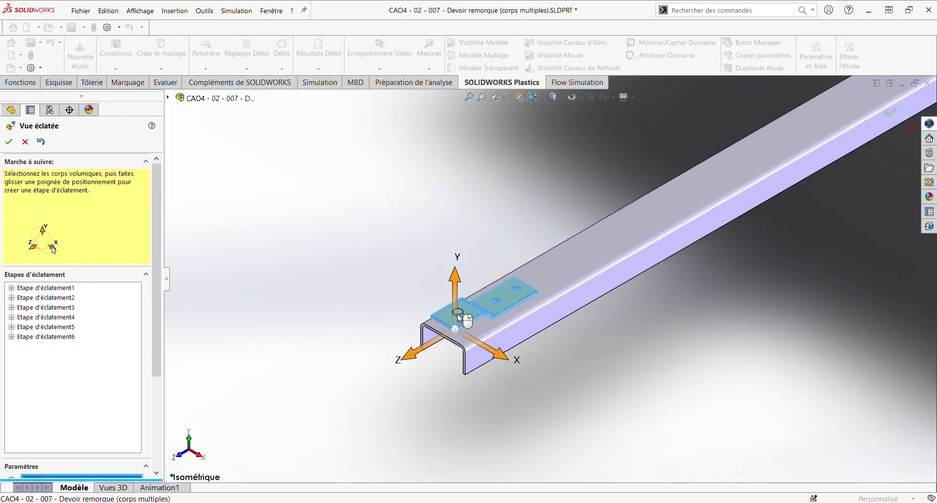
scroll(540, 326, up, 3)
- Lift the small hitch plate up off the drawbar's front end as explode step 7
scroll(540, 326, down, 3)
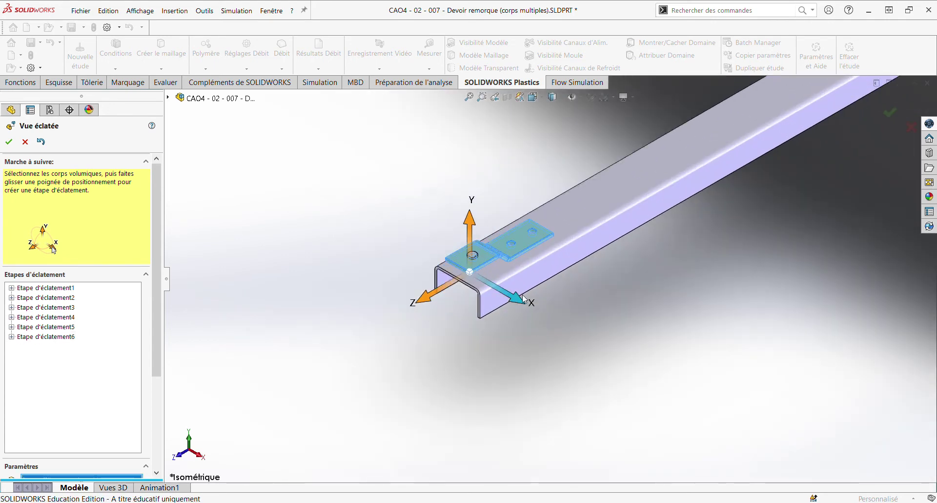
scroll(498, 268, down, 3)
scroll(520, 259, up, 3)
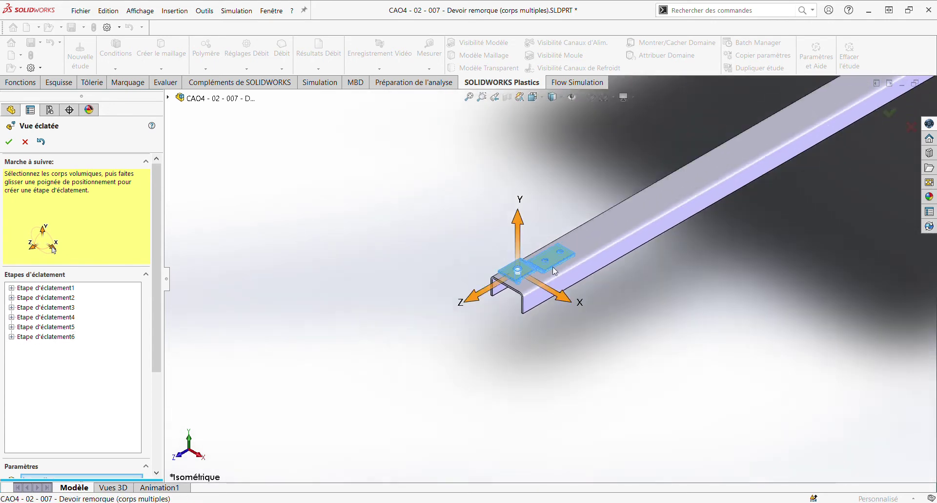
scroll(552, 267, up, 2)
drag(533, 231, 529, 202)
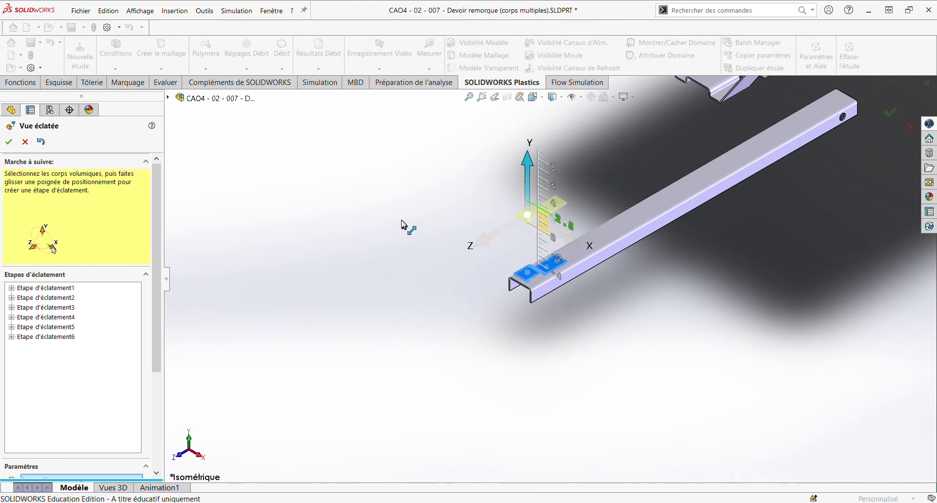
click(471, 229)
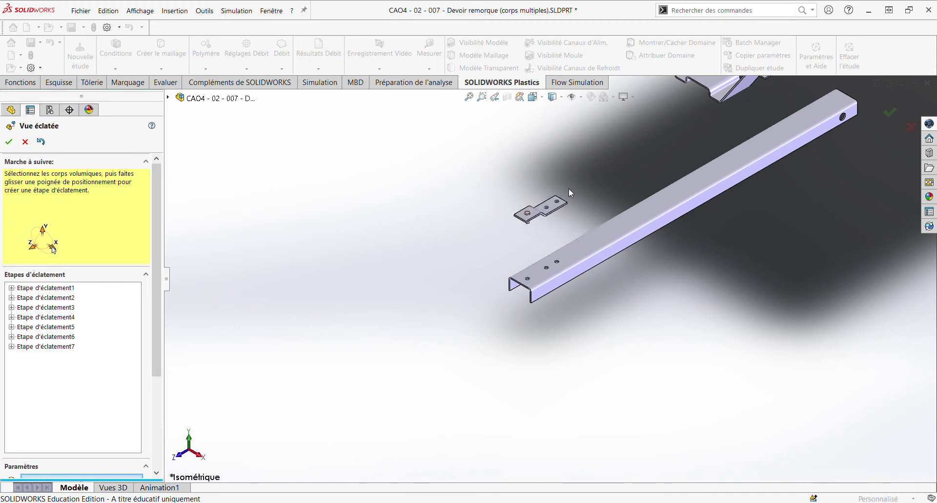
- Lift the pin up out of the plate's hole as step 8 and zoom to fit
scroll(569, 188, down, 3)
click(488, 267)
drag(491, 236, 478, 119)
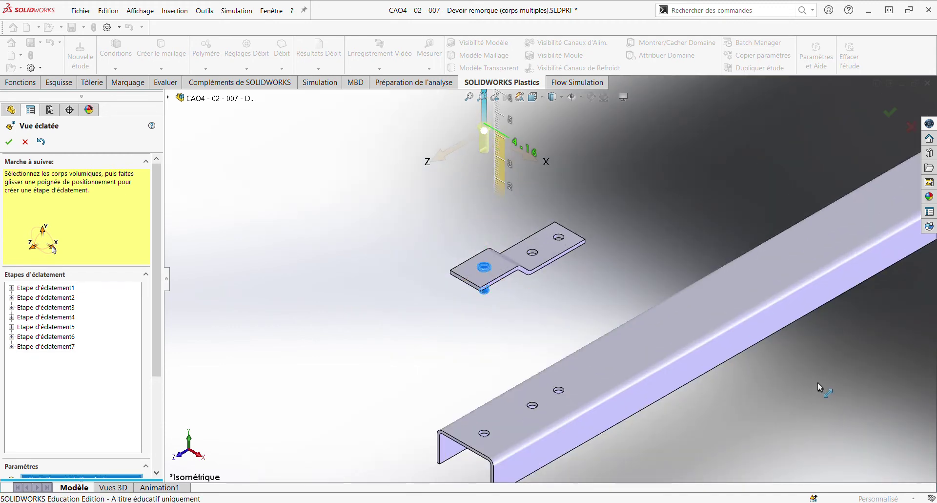
click(804, 367)
key(f)
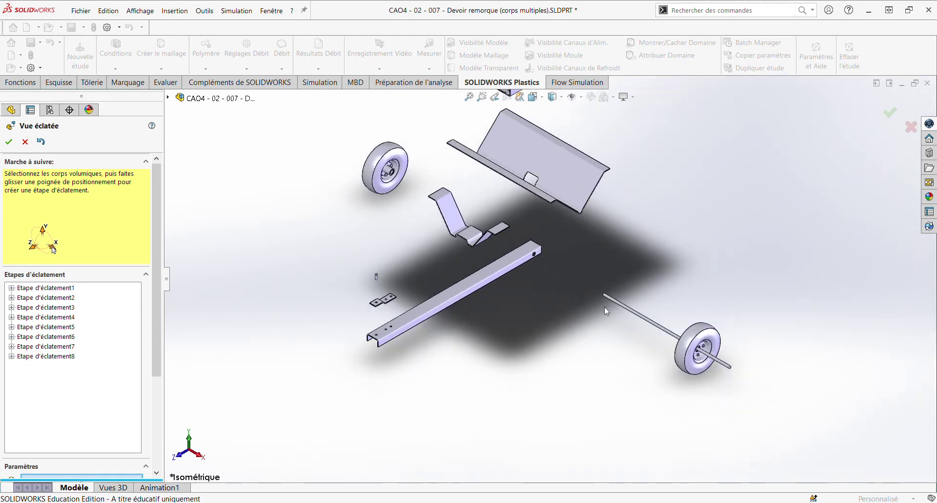
- Review explode steps 5 and 4, then reposition the axle and its wheel along X
click(49, 327)
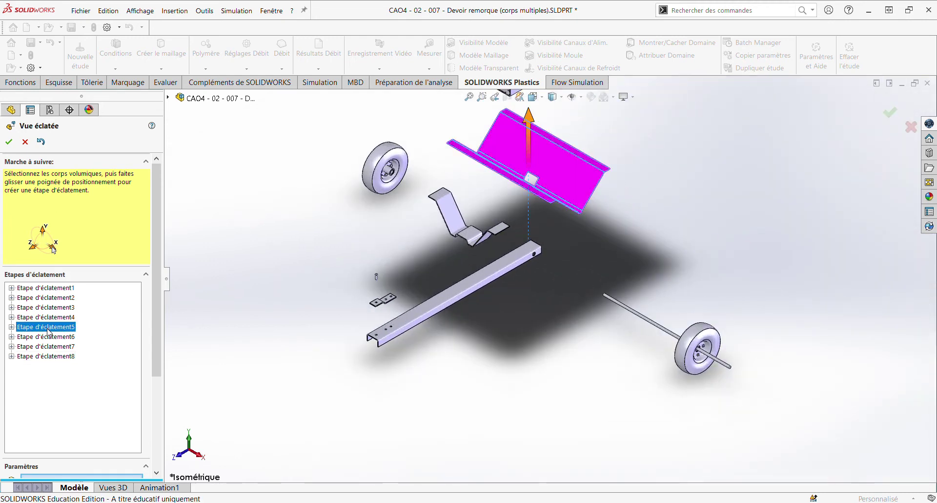
click(51, 318)
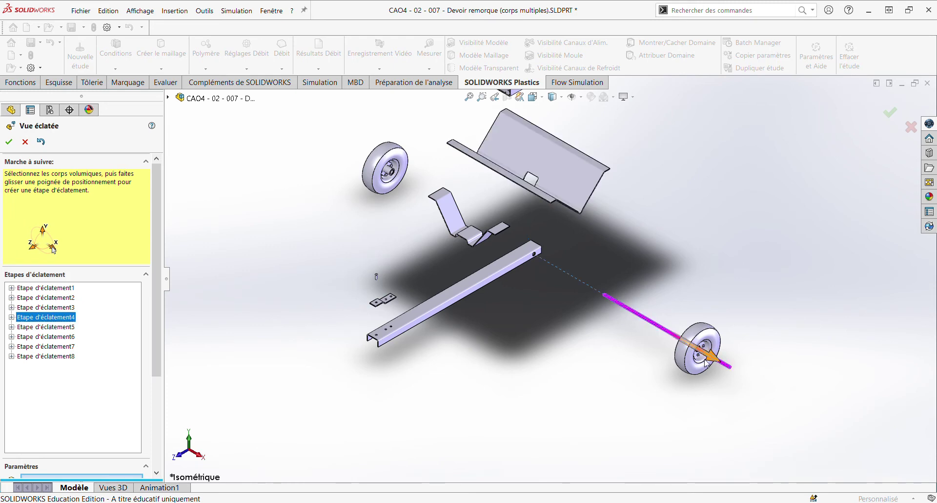
drag(712, 363, 613, 348)
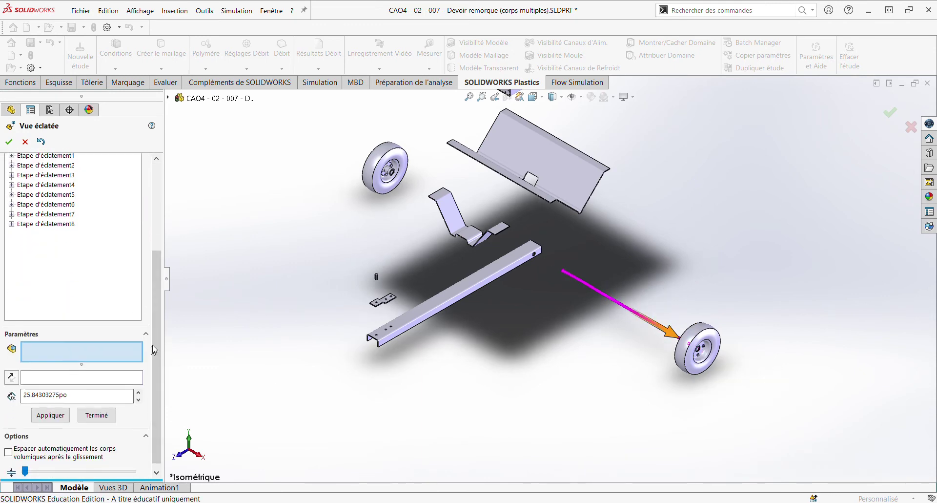
scroll(156, 317, up, 2)
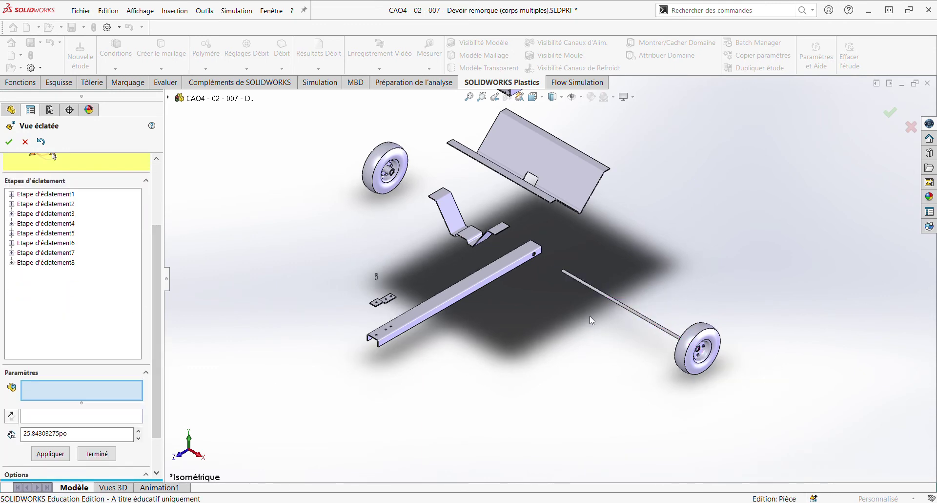
click(608, 300)
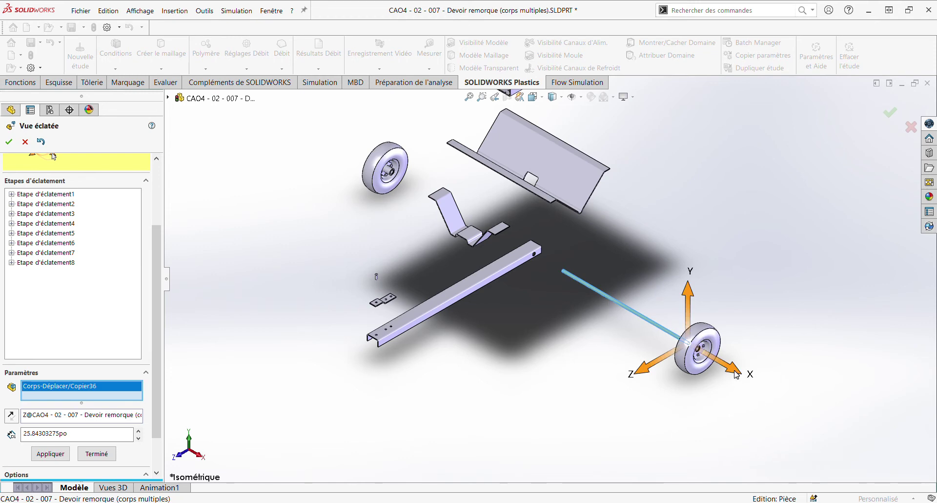
drag(708, 360, 746, 227)
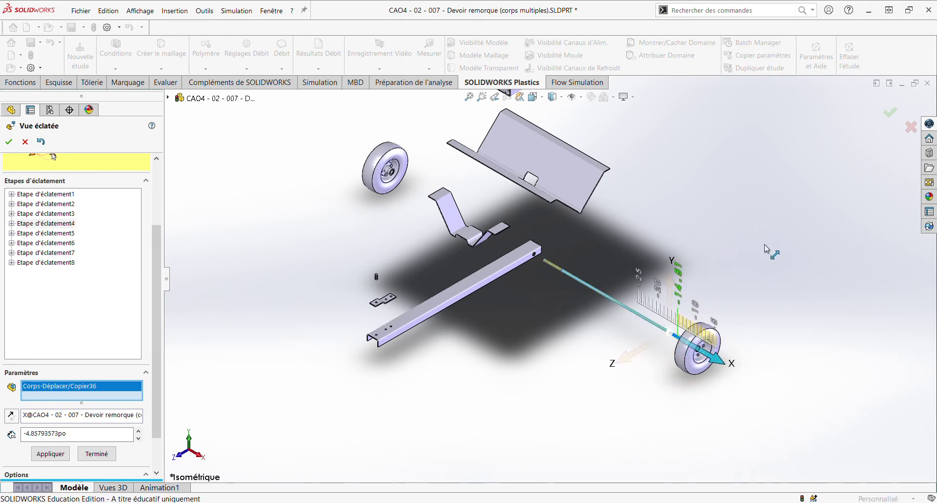
drag(746, 239, 764, 244)
scroll(657, 232, up, 2)
scroll(586, 249, up, 2)
- Lift Coin droit, Coin gauche and Porte about 46.99 po up along Y as step 9
scroll(513, 268, down, 3)
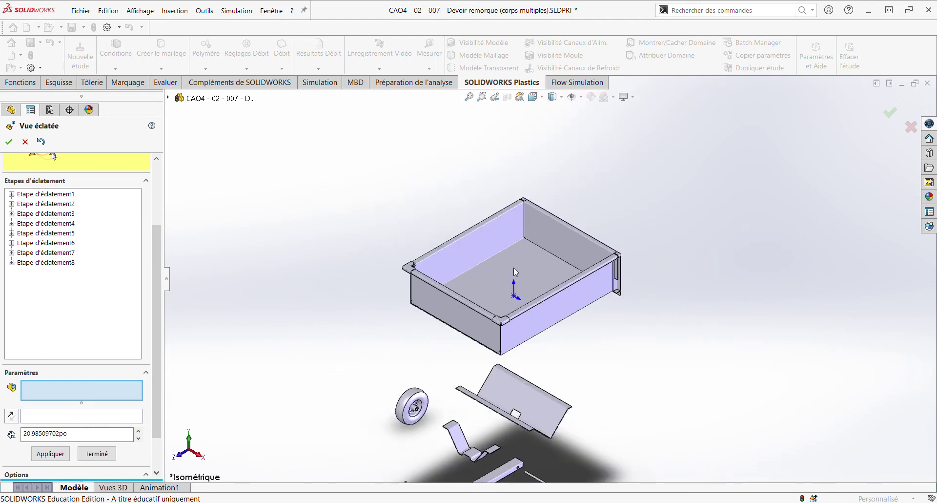
scroll(494, 260, down, 1)
scroll(489, 265, down, 2)
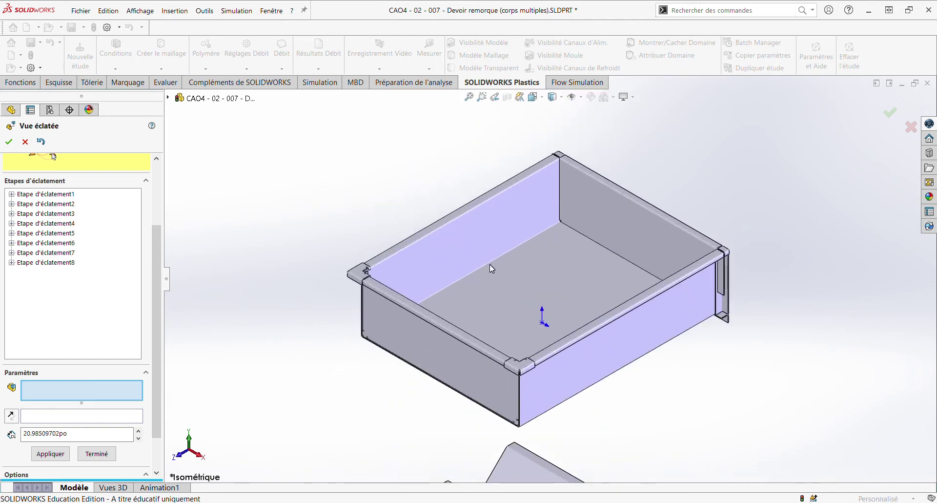
click(361, 277)
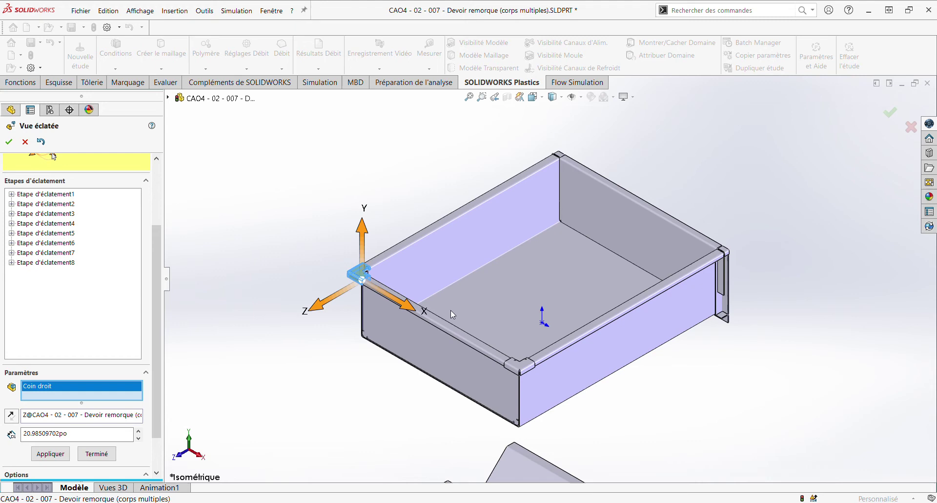
click(527, 375)
click(660, 239)
scroll(698, 200, up, 2)
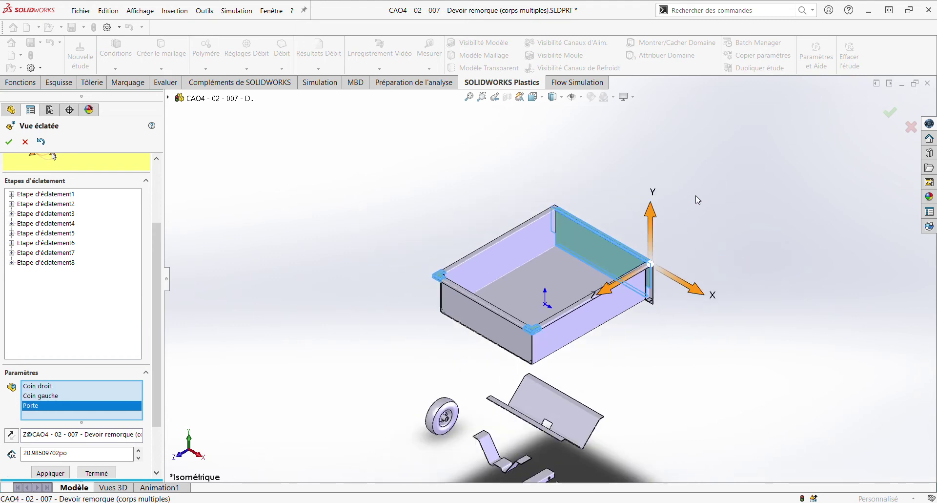
scroll(698, 200, up, 2)
drag(610, 233, 595, 178)
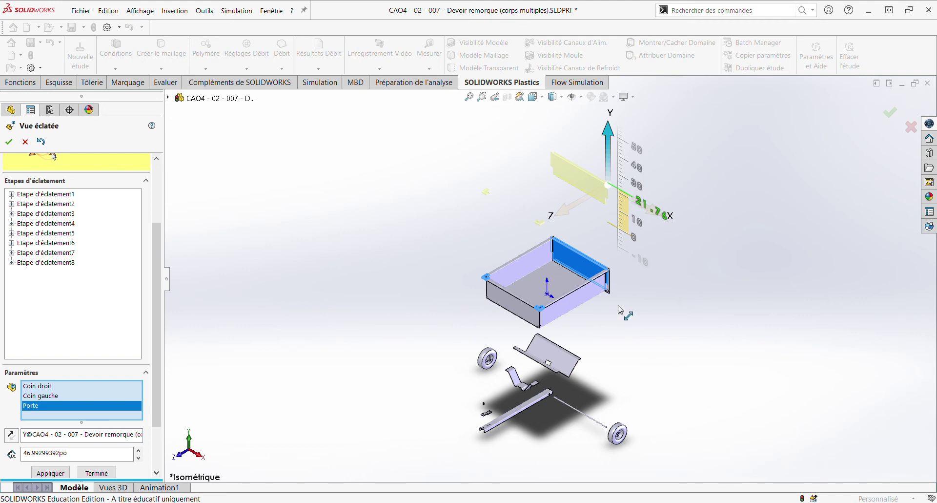
drag(711, 391, 616, 285)
scroll(602, 291, down, 4)
- Slide the vertical door support outward along X as explode step 10
scroll(565, 259, down, 2)
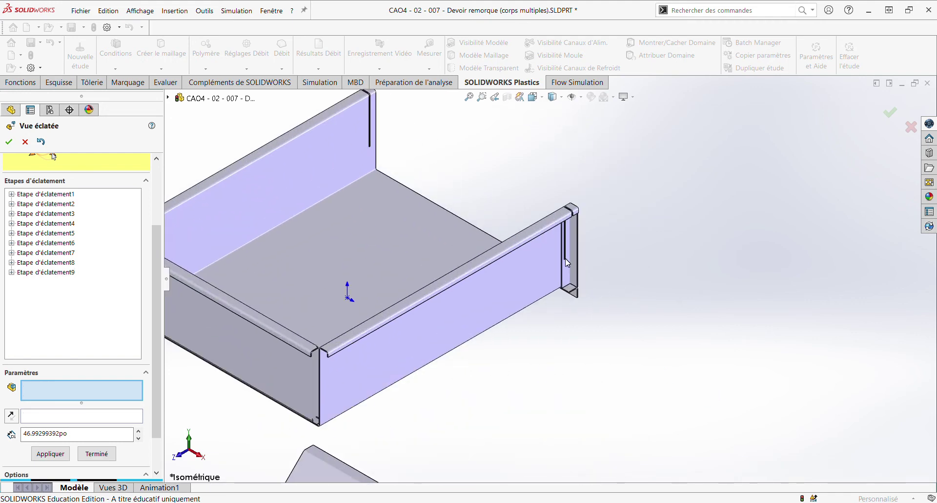
scroll(575, 338, down, 2)
click(580, 271)
scroll(591, 278, up, 3)
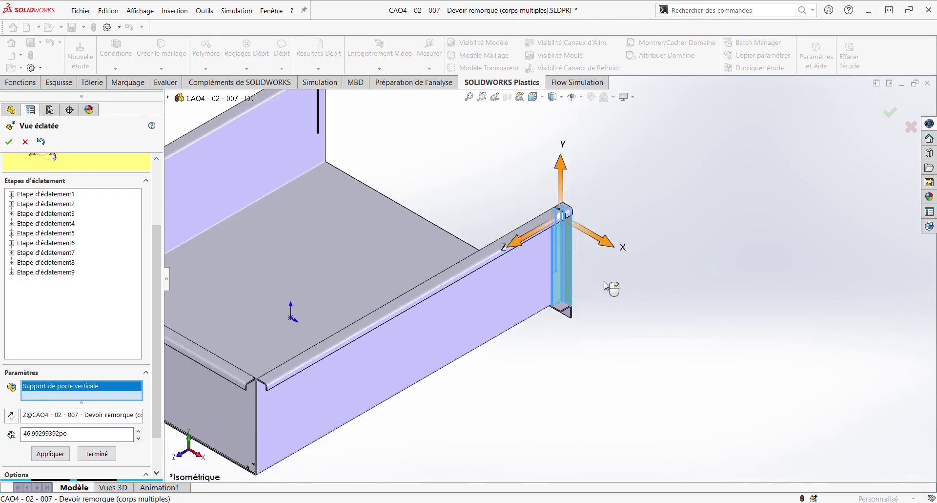
scroll(604, 281, up, 3)
drag(607, 288, 630, 302)
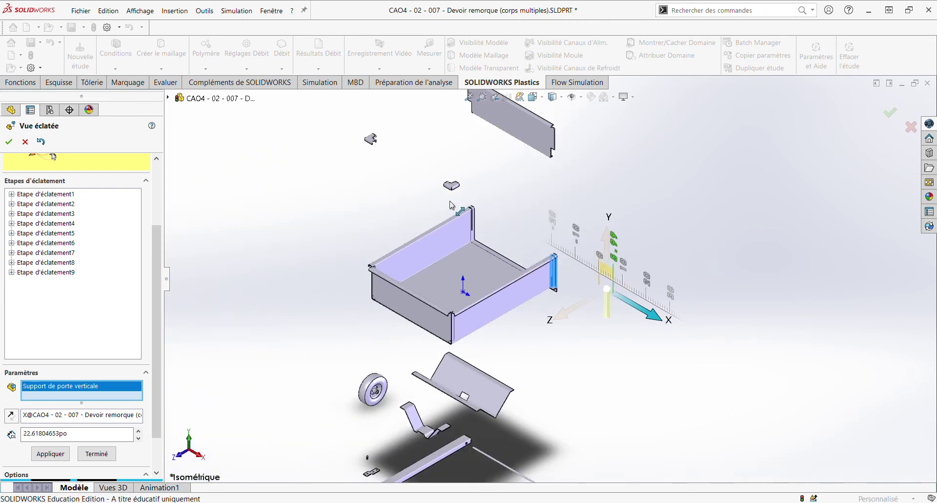
drag(503, 249, 446, 230)
scroll(405, 213, down, 3)
- Slide the right rear vertical door support outward along X as explode step 11
middle_drag(406, 212, 469, 230)
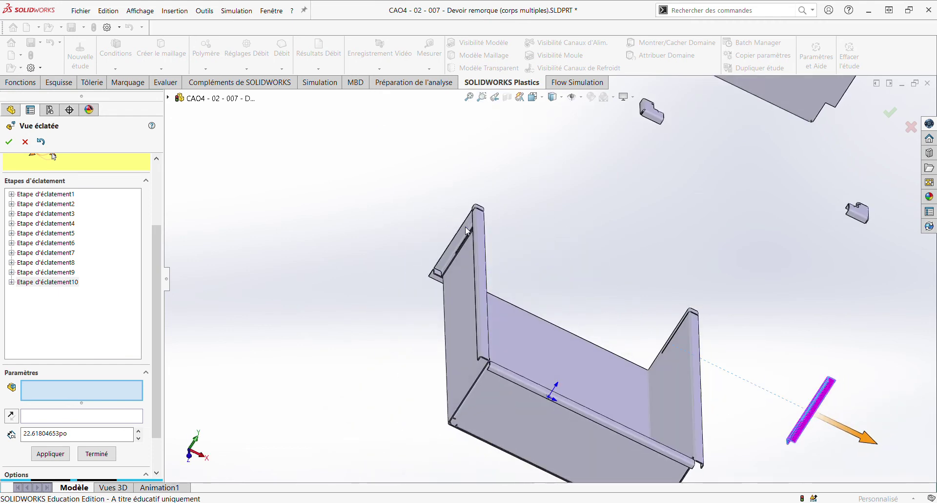
click(469, 230)
key(ctrl+7)
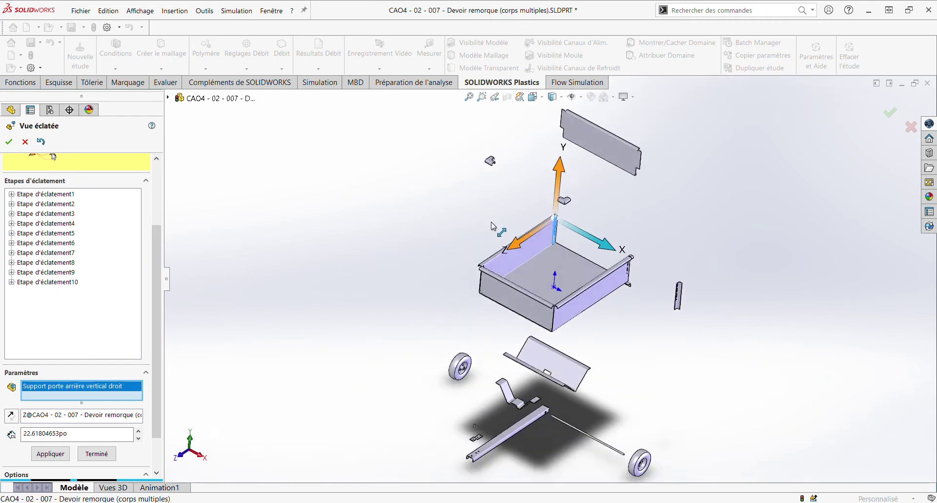
drag(599, 248, 522, 224)
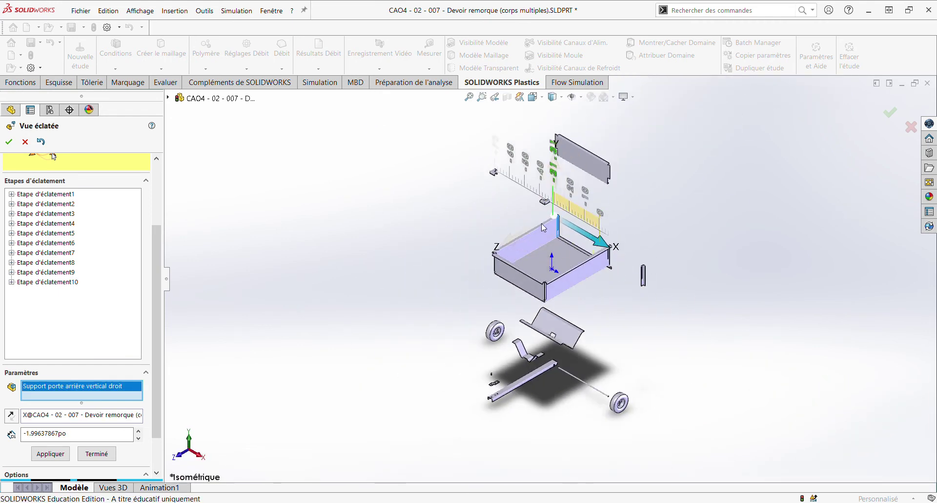
click(609, 274)
scroll(606, 271, down, 3)
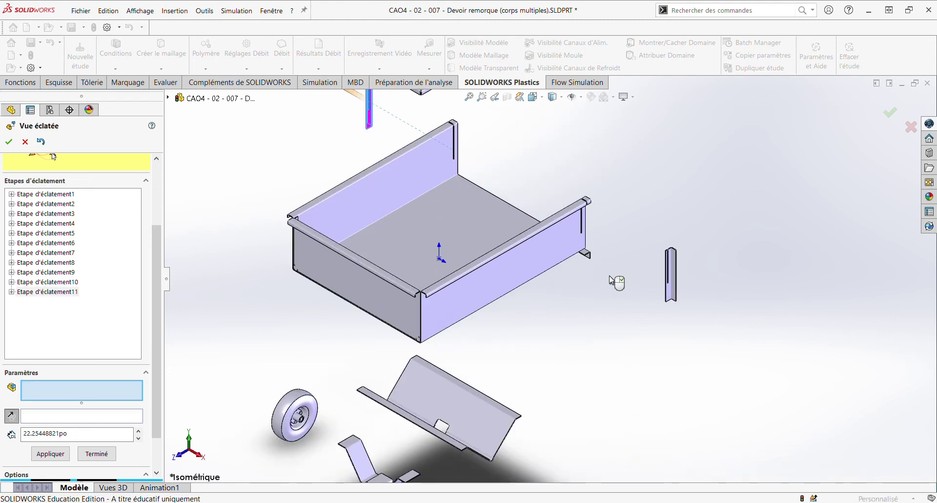
scroll(583, 254, down, 3)
- Pull the rear door support at the tray corner away along Z as explode step 12
click(581, 242)
scroll(580, 273, up, 5)
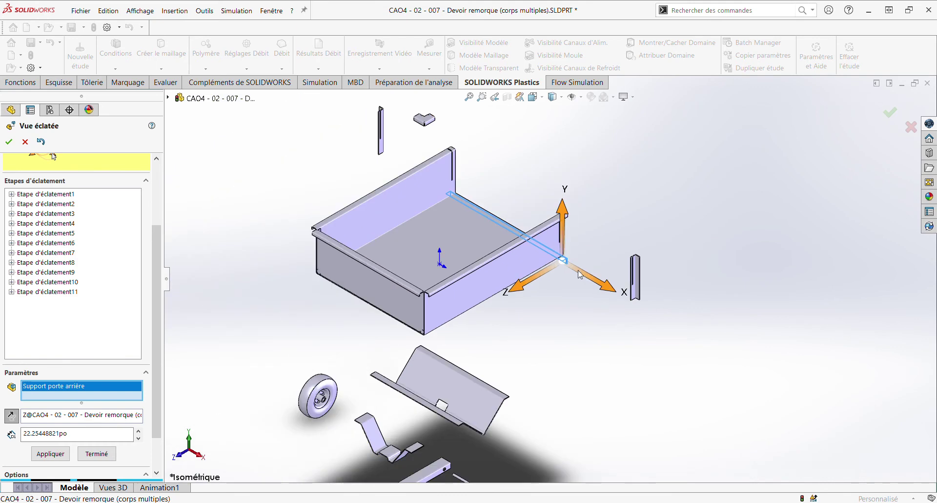
drag(519, 292, 638, 241)
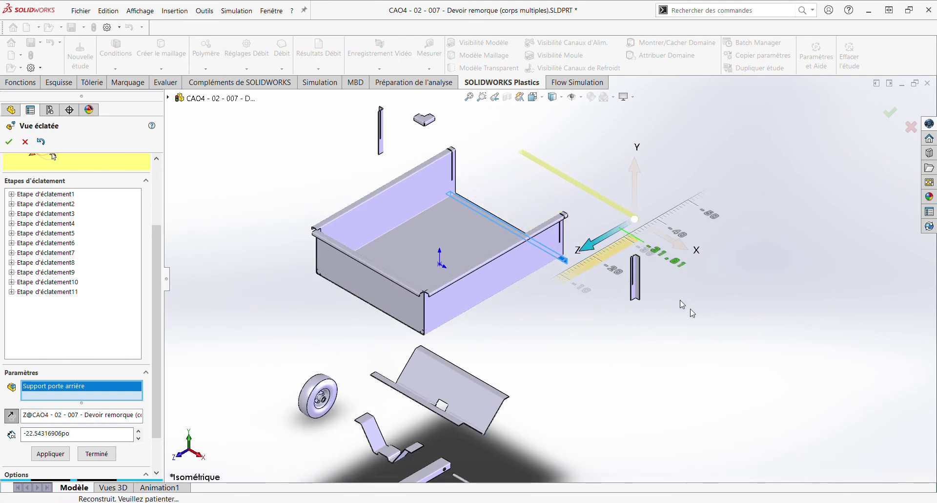
click(680, 370)
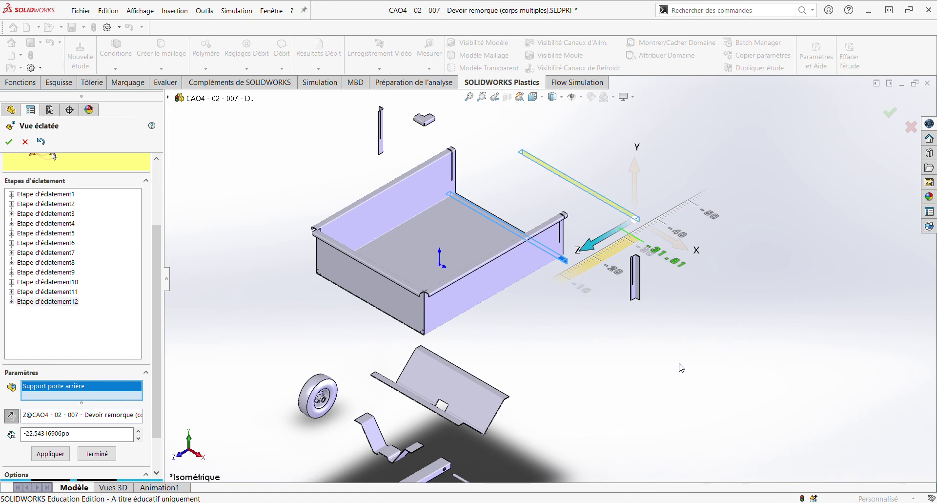
scroll(665, 372, down, 5)
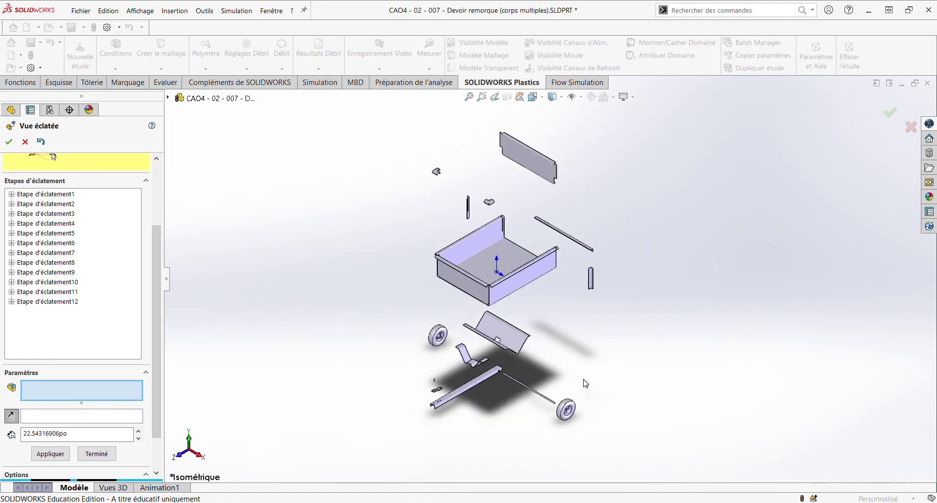
- Close the exploded view editor and expand Vue éclatée1 under the Défaut configuration
click(9, 141)
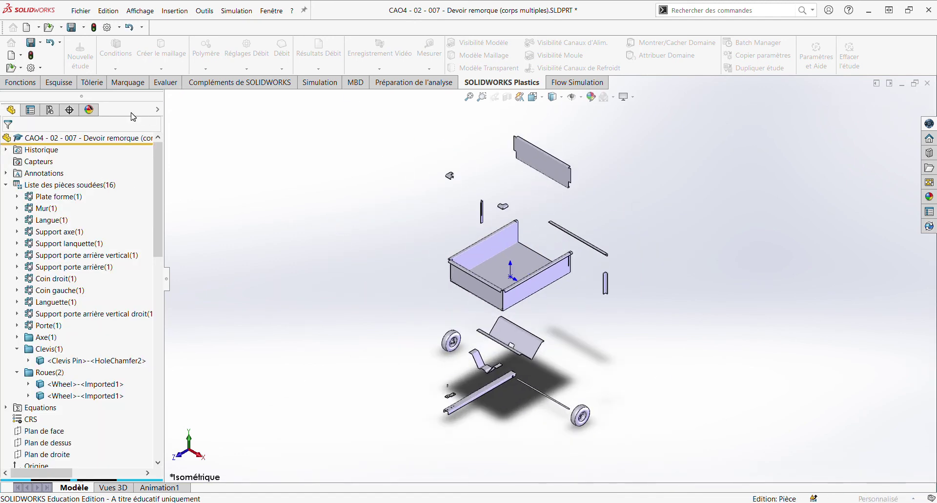
click(50, 110)
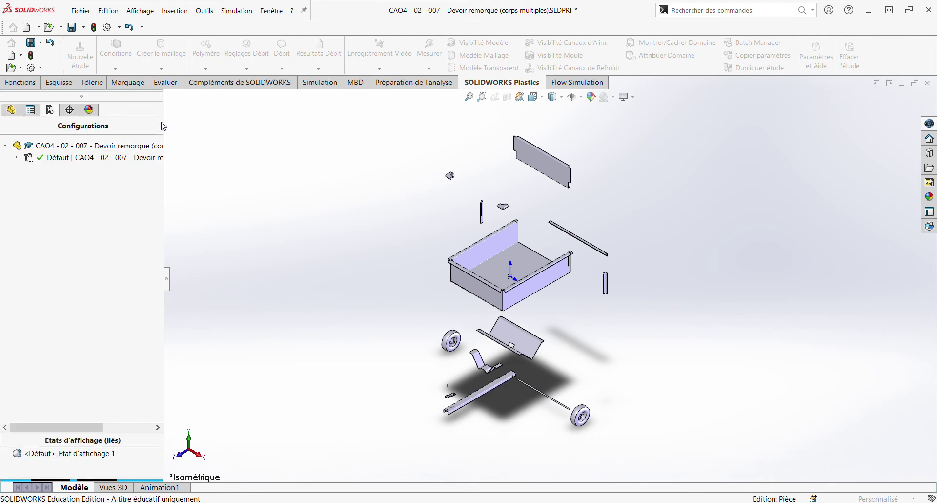
drag(166, 123, 213, 123)
click(16, 158)
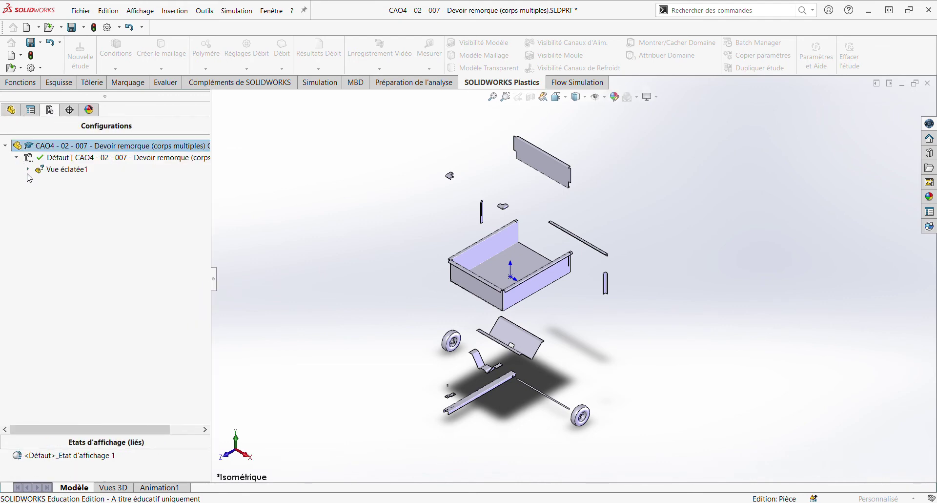
click(28, 170)
- Collapse the trailer with Rassembler, then explode it again via Vue éclatée
right_click(52, 170)
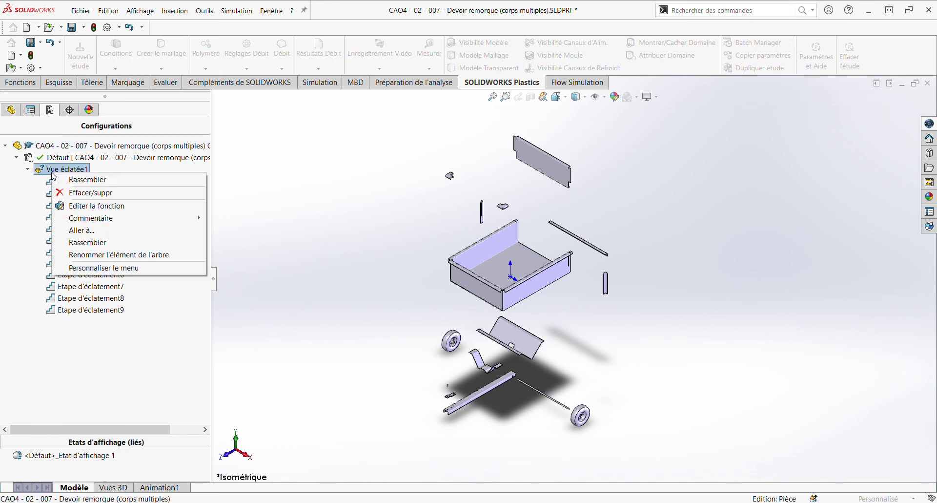
click(72, 182)
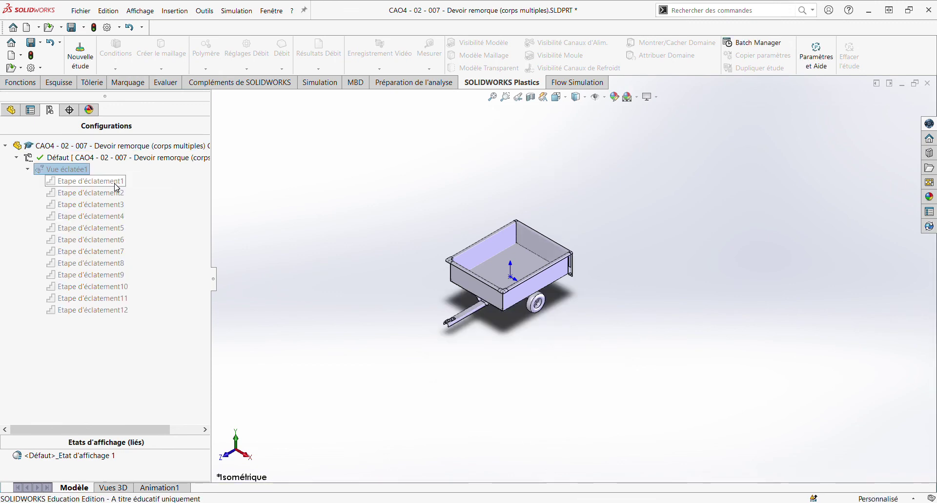
right_click(78, 175)
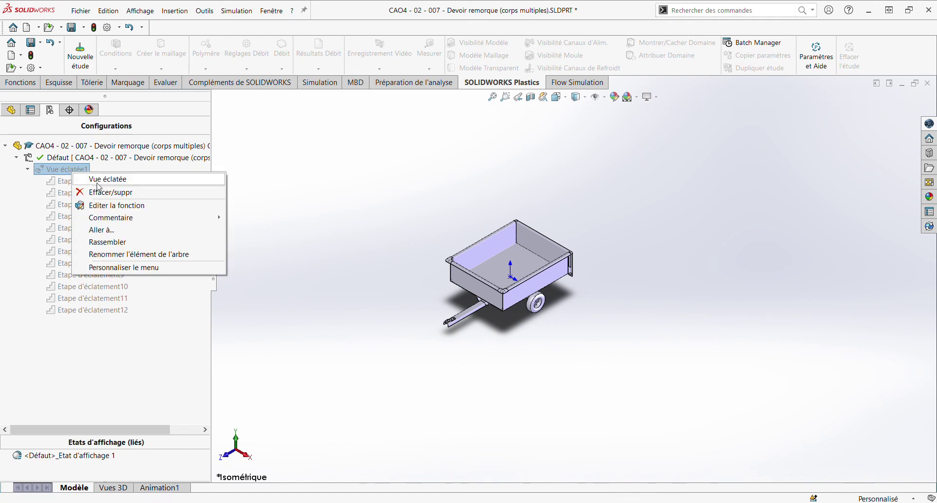
click(119, 179)
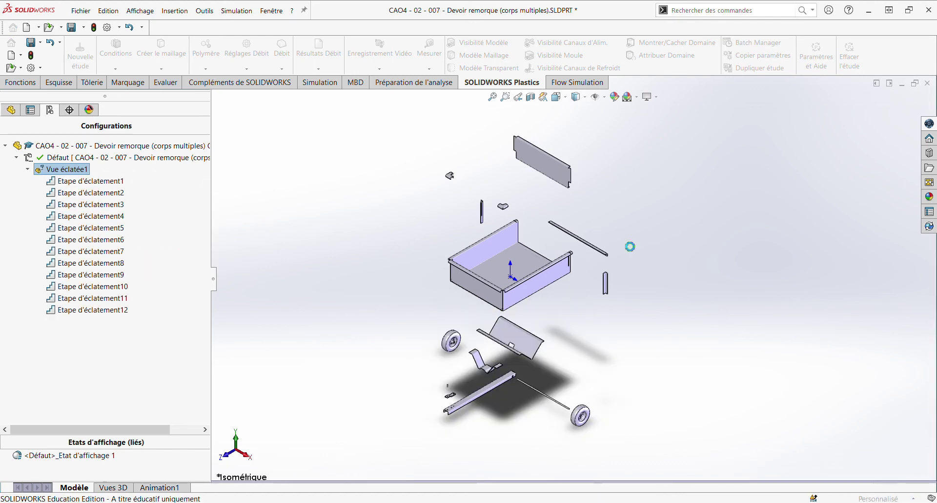
right_click(83, 169)
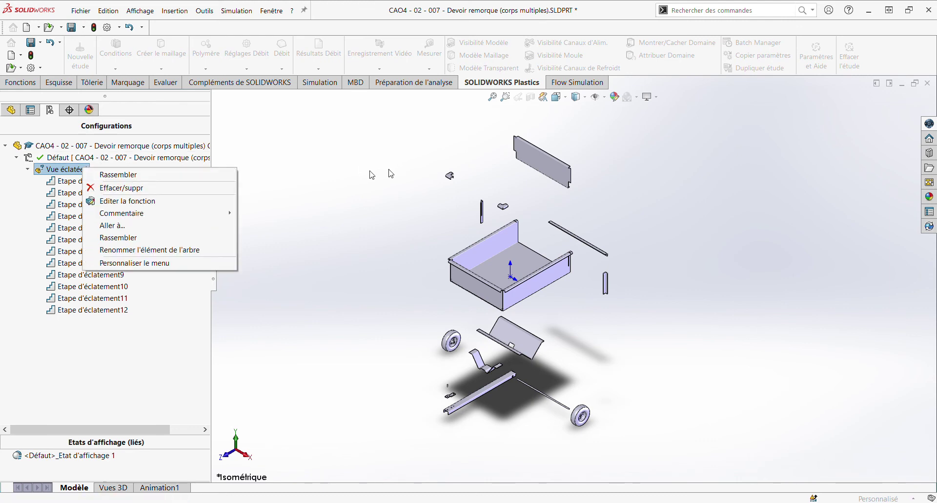
click(291, 198)
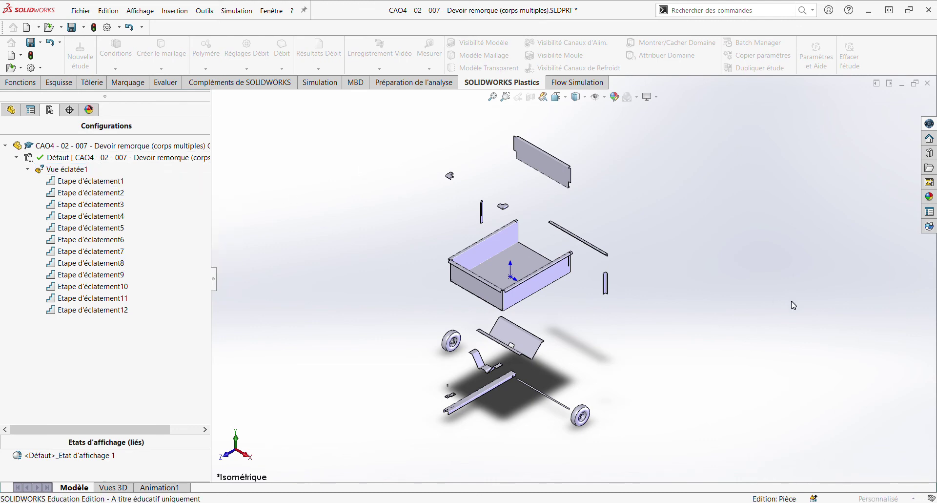